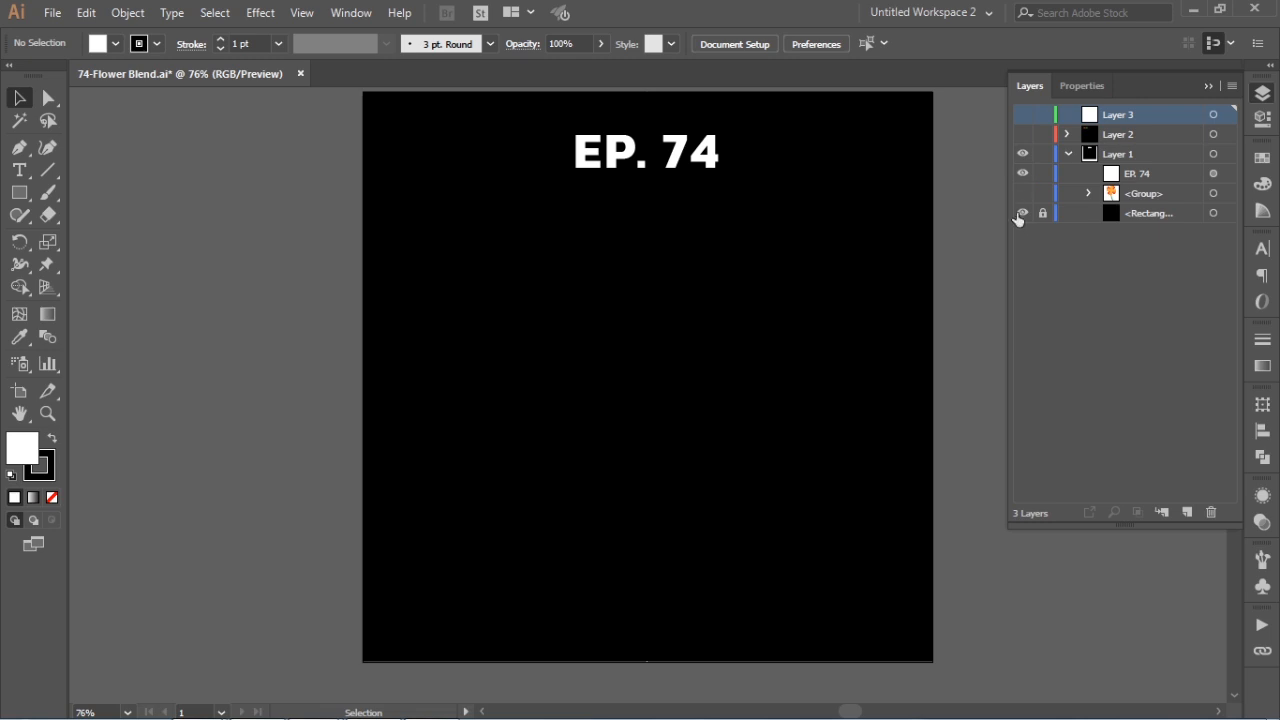
# Show the flower group for reference, make Layer 2 with the colour samples visible, and hide all of Layer 1.
pyautogui.click(1023, 195)
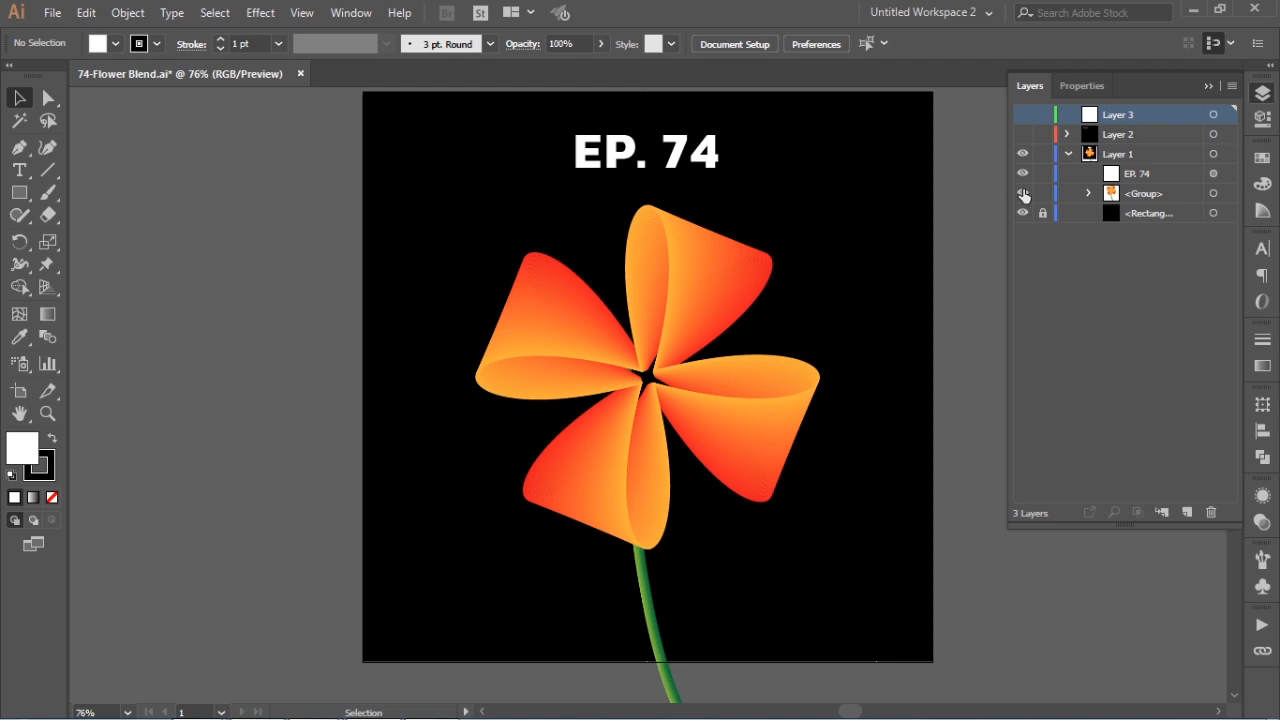
pyautogui.click(1021, 135)
pyautogui.moveTo(1023, 152); pyautogui.dragTo(1023, 197)
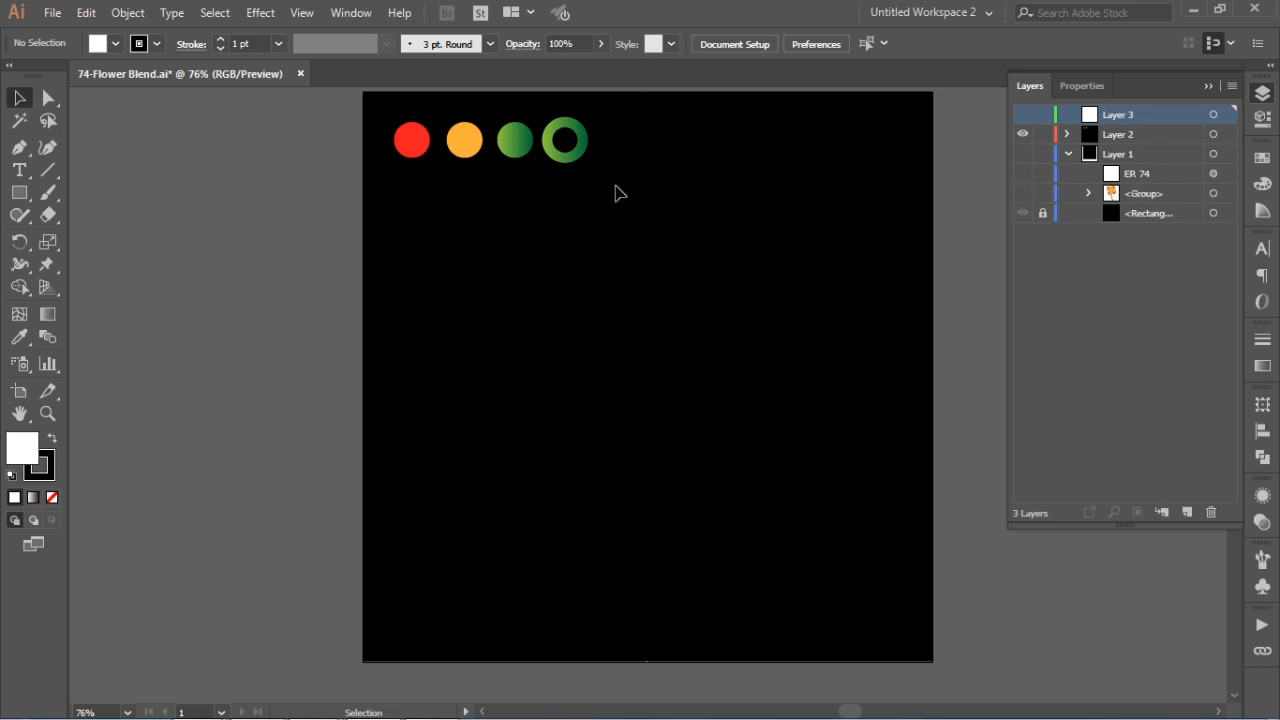
# Draw a circle about 310 px wide on Layer 2 and fill it with the red sampled from the red swatch circle.
pyautogui.click(21, 196)
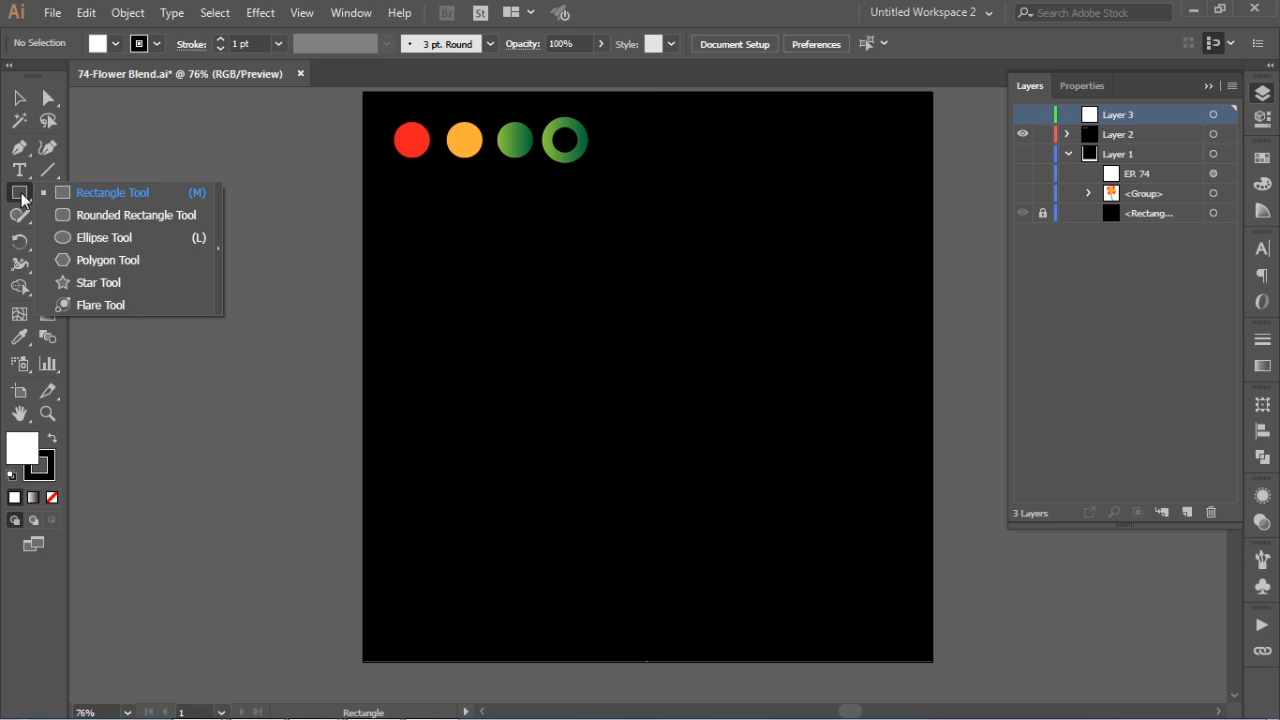
pyautogui.moveTo(21, 196); pyautogui.dragTo(124, 236)
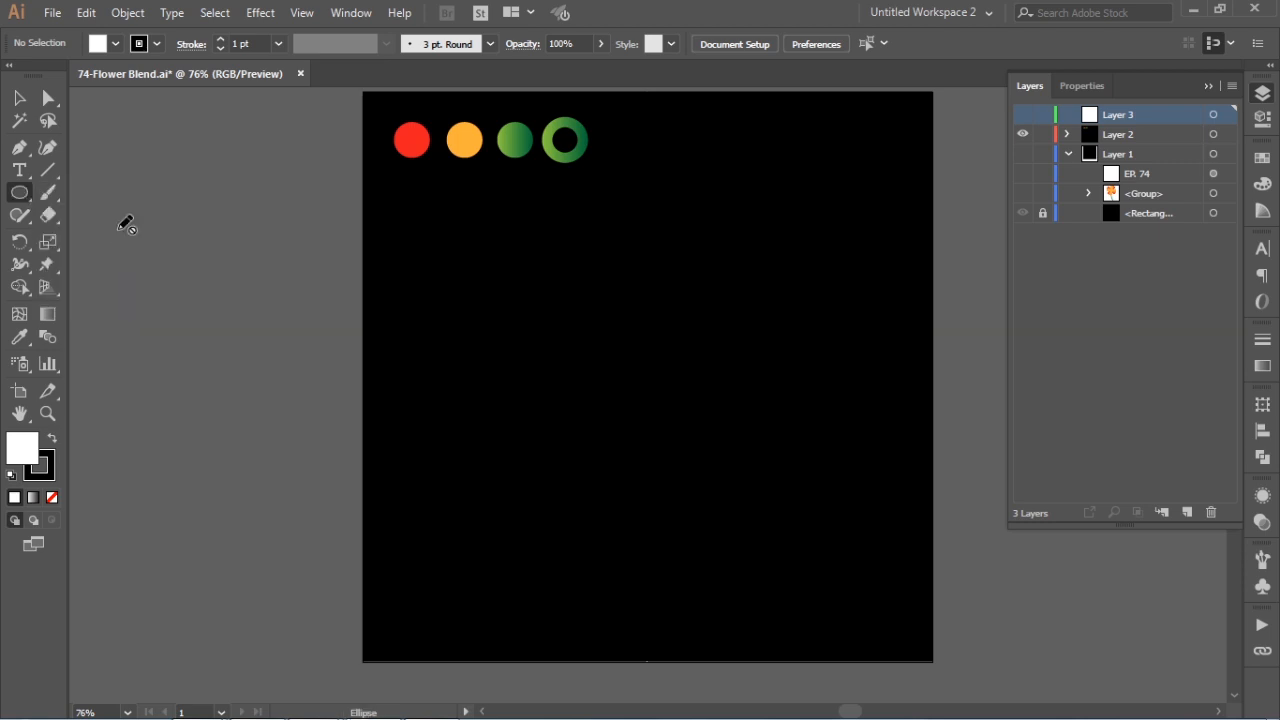
pyautogui.click(1120, 136)
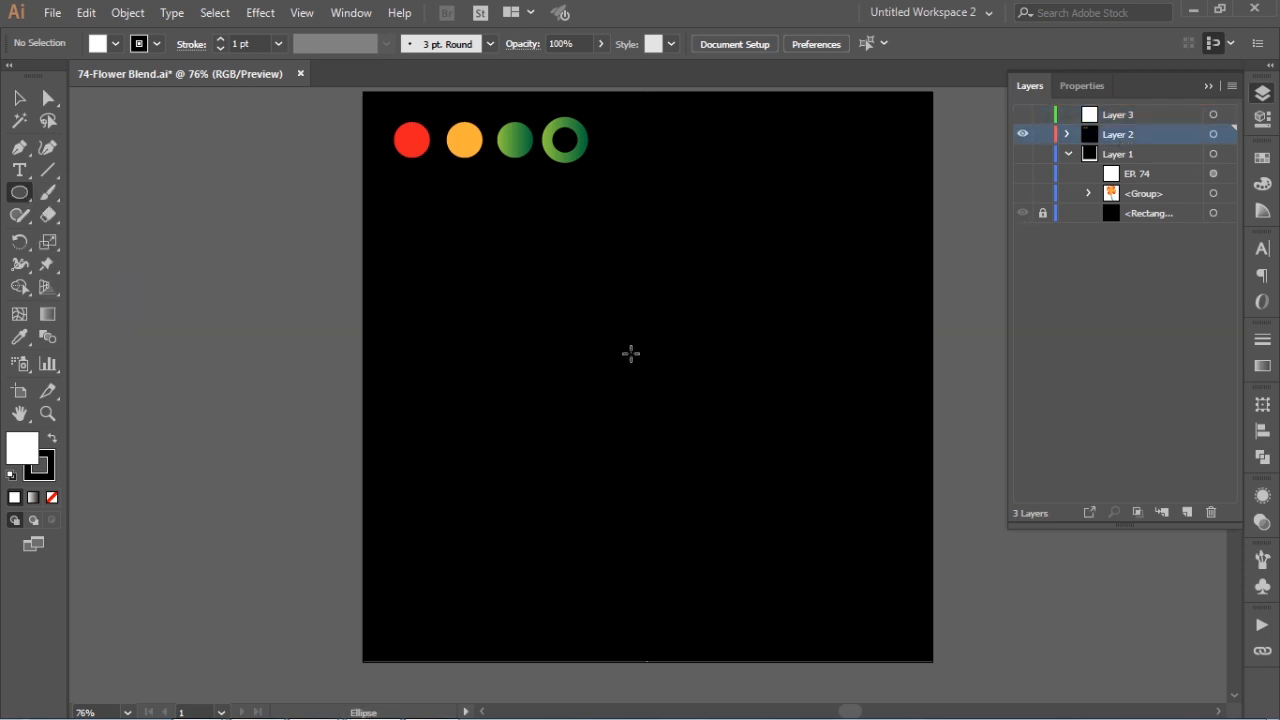
pyautogui.moveTo(610, 319); pyautogui.dragTo(720, 400)
pyautogui.press('i')
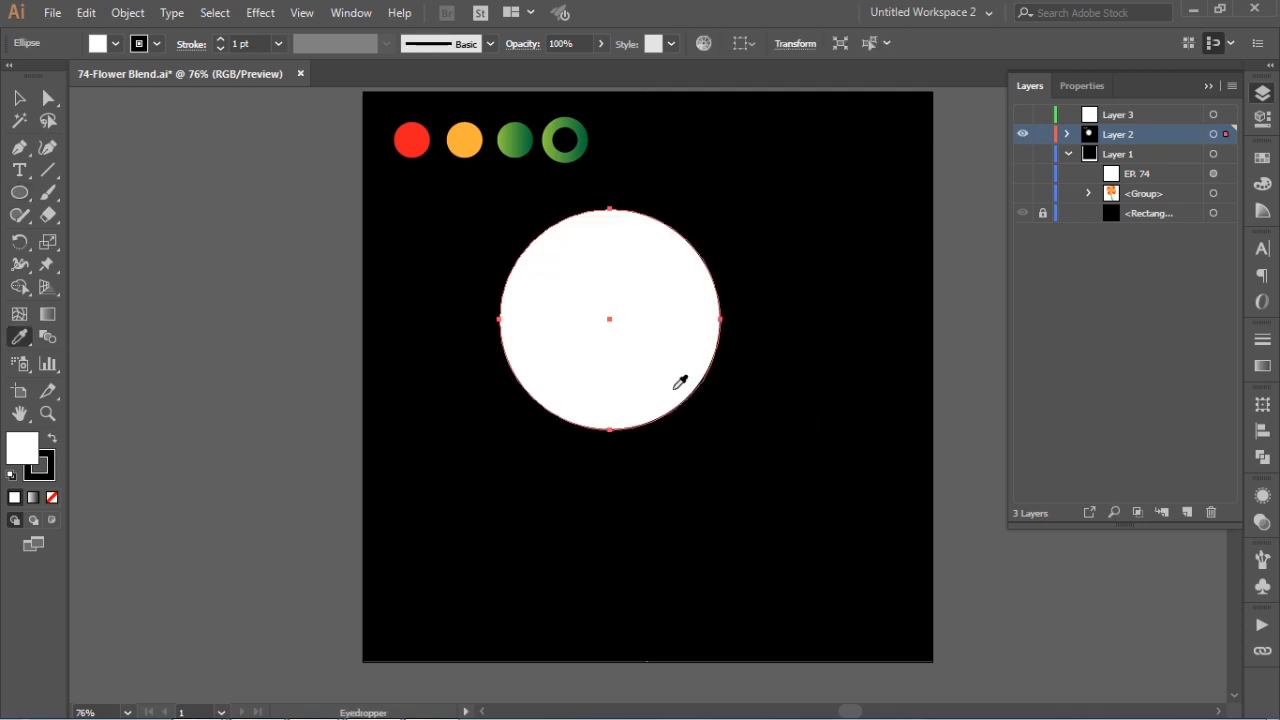
pyautogui.click(415, 138)
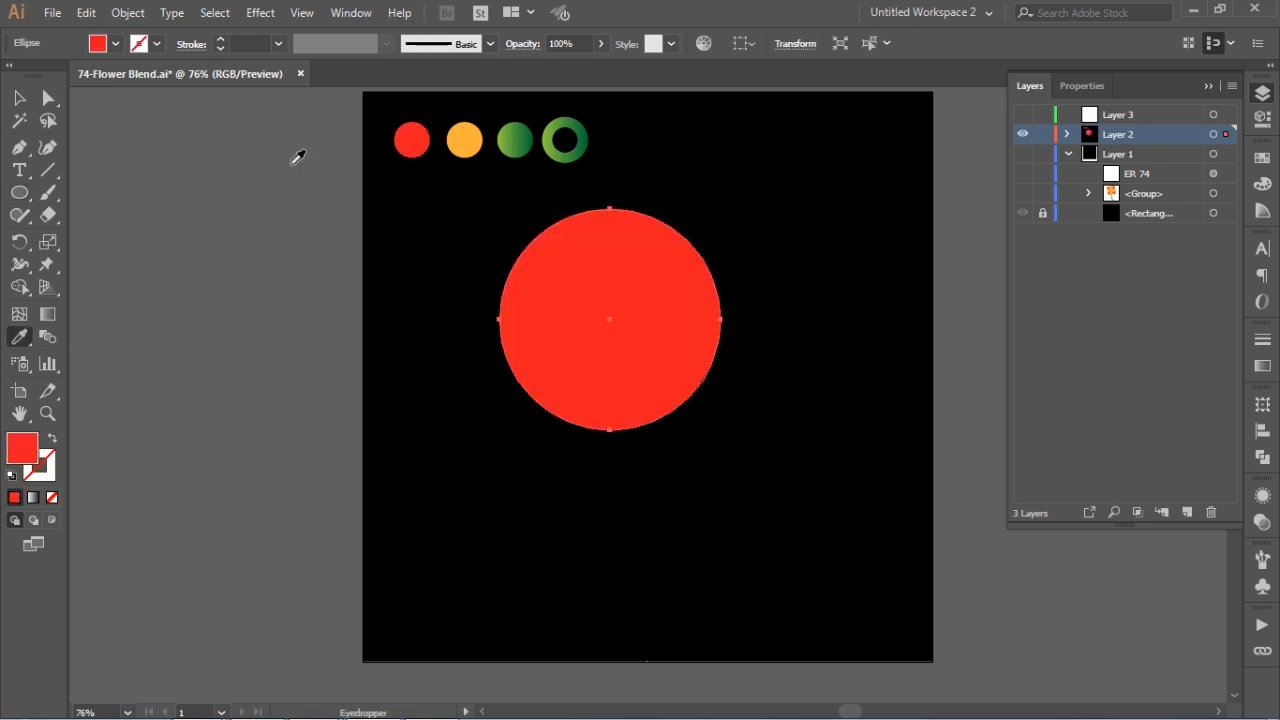
# Enlarge the red circle to 340 px near the artboard's centre and swap its red fill to the stroke.
pyautogui.click(19, 97)
pyautogui.moveTo(593, 320); pyautogui.dragTo(614, 357)
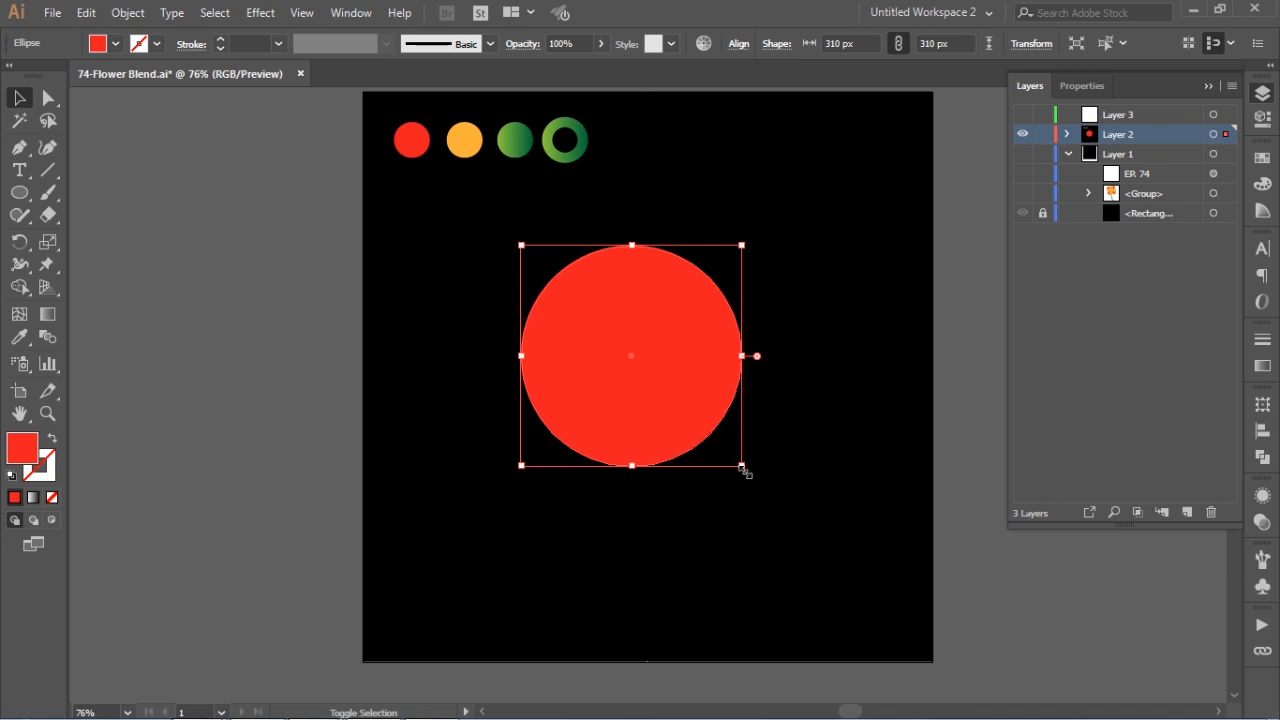
pyautogui.moveTo(744, 470); pyautogui.dragTo(751, 480)
pyautogui.moveTo(691, 383); pyautogui.dragTo(700, 405)
pyautogui.hotkey('shift', 'x')
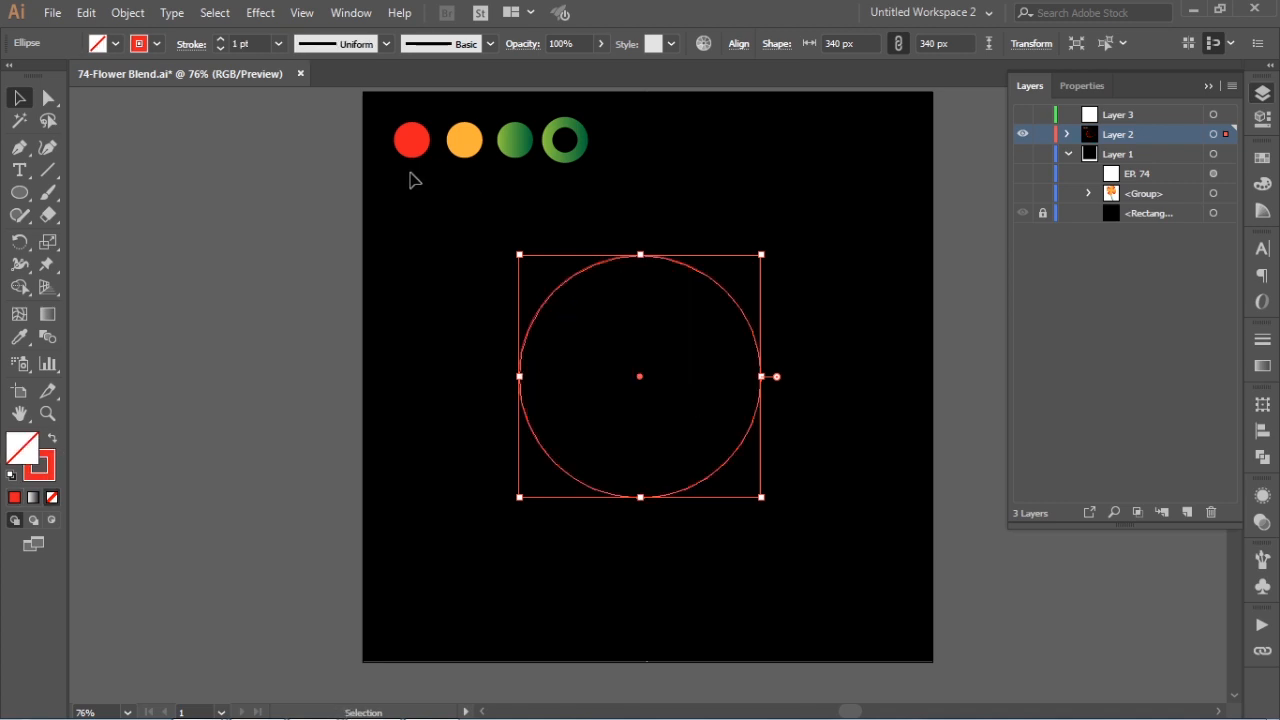
# Apply a Pucker & Bloat effect of 91% bloat to the circle with the preview enabled.
pyautogui.click(260, 13)
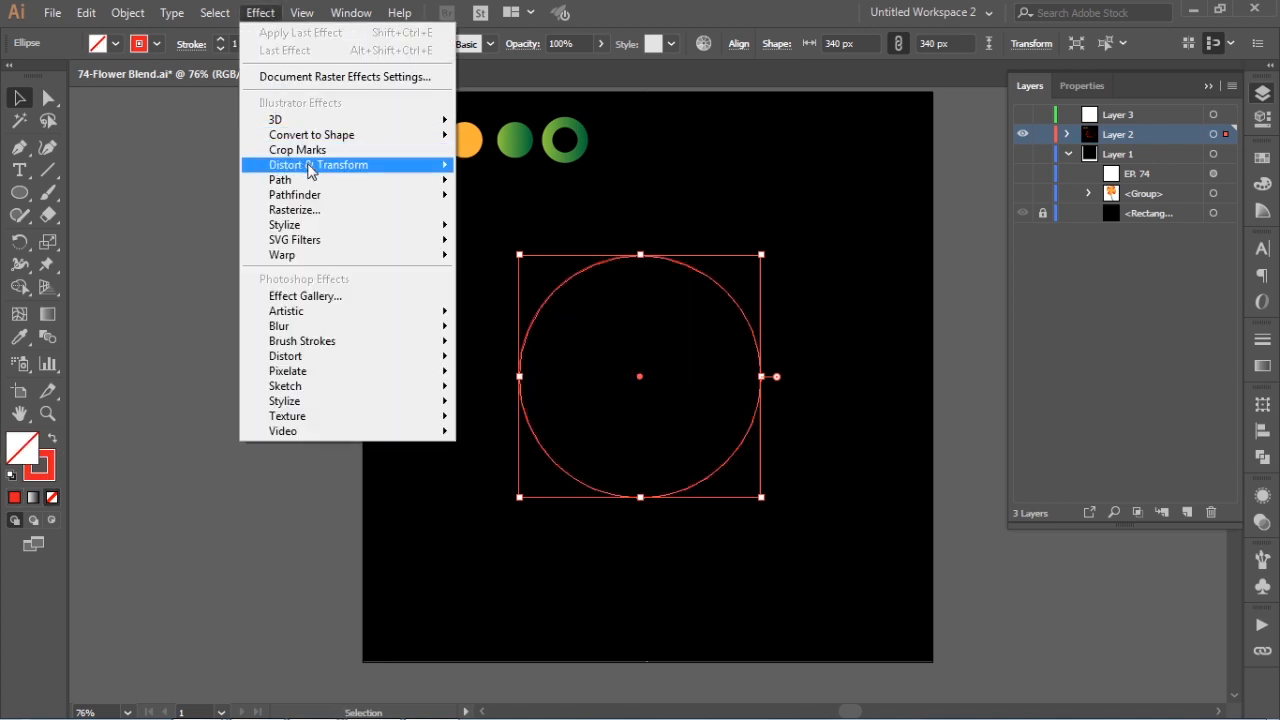
pyautogui.moveTo(310, 172)
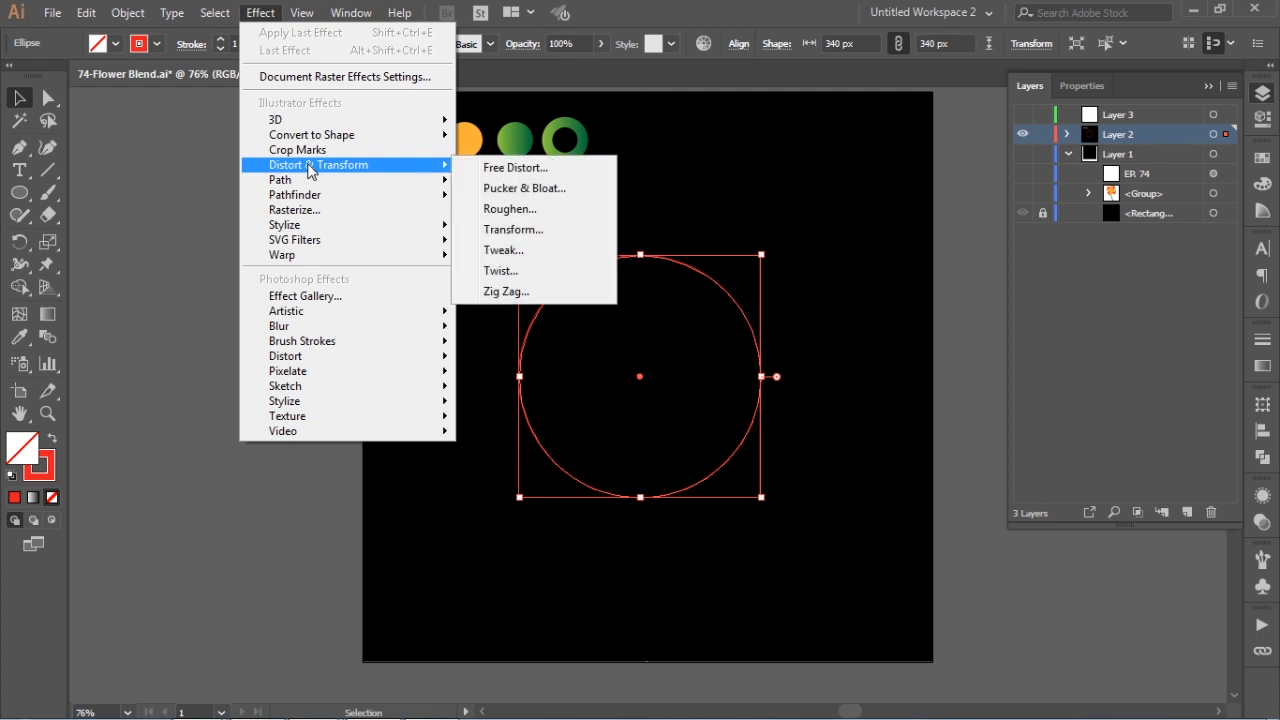
pyautogui.click(541, 195)
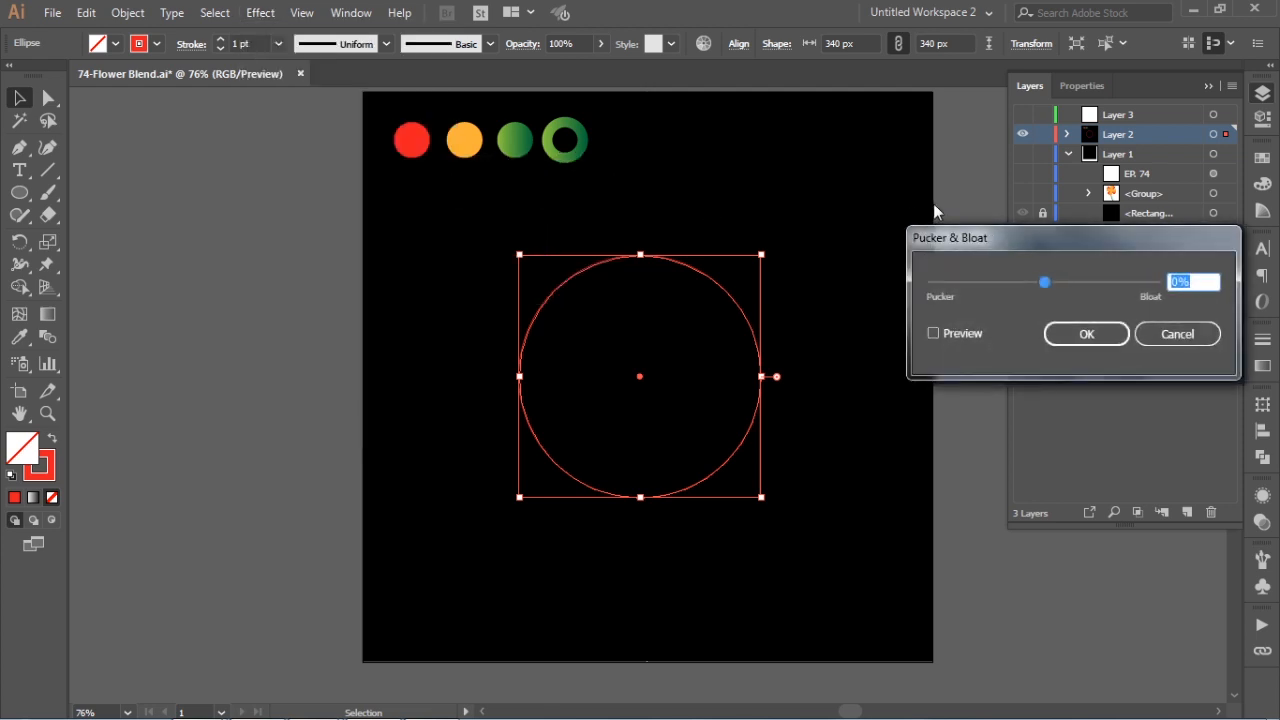
pyautogui.click(933, 333)
pyautogui.moveTo(1049, 284); pyautogui.dragTo(1099, 285)
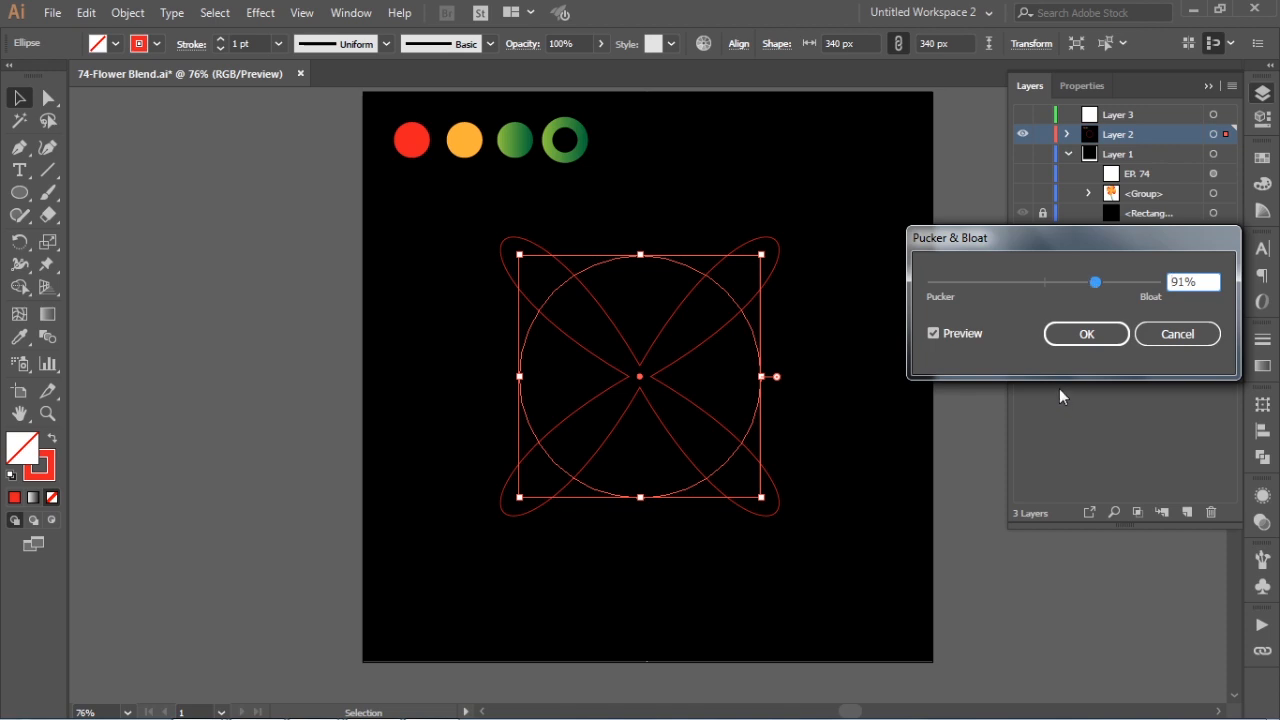
pyautogui.click(1087, 335)
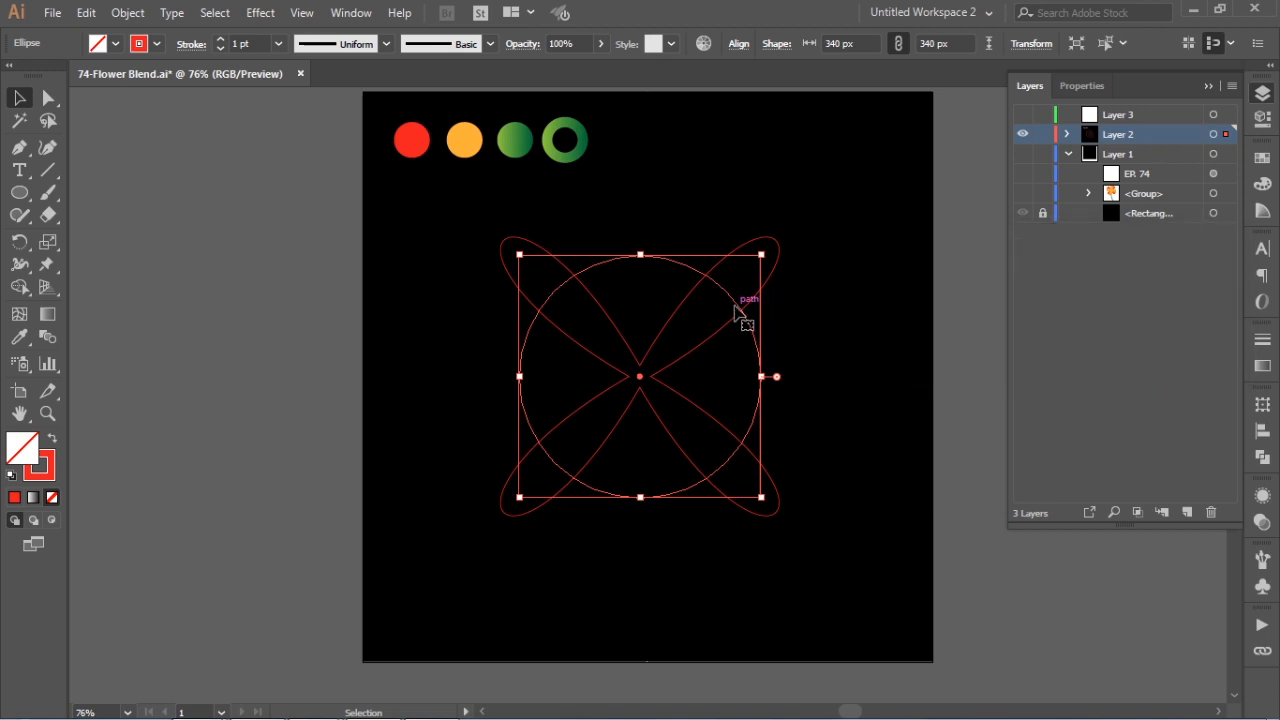
pyautogui.click(858, 318)
# Paste a copy of the red petal shape in front of the original and rotate the copy 45 degrees.
pyautogui.click(752, 315)
pyautogui.click(86, 12)
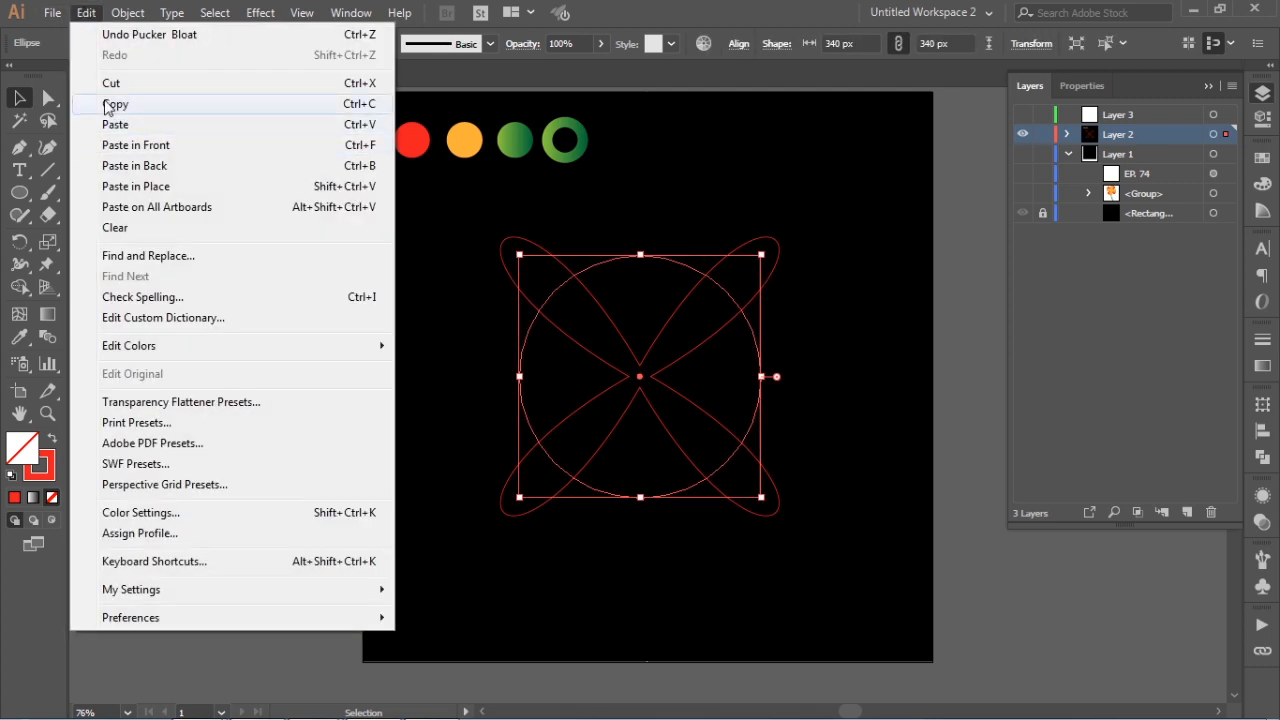
pyautogui.click(112, 104)
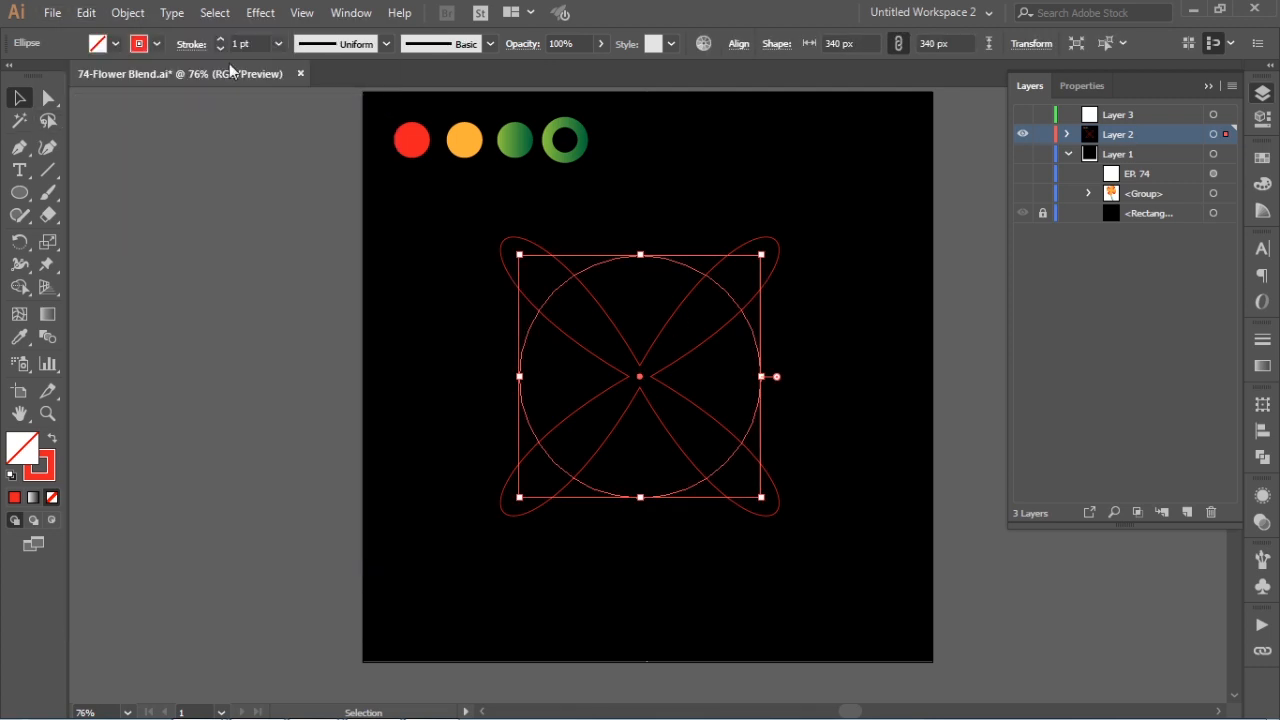
pyautogui.click(88, 12)
pyautogui.click(153, 147)
pyautogui.moveTo(771, 500); pyautogui.dragTo(818, 390)
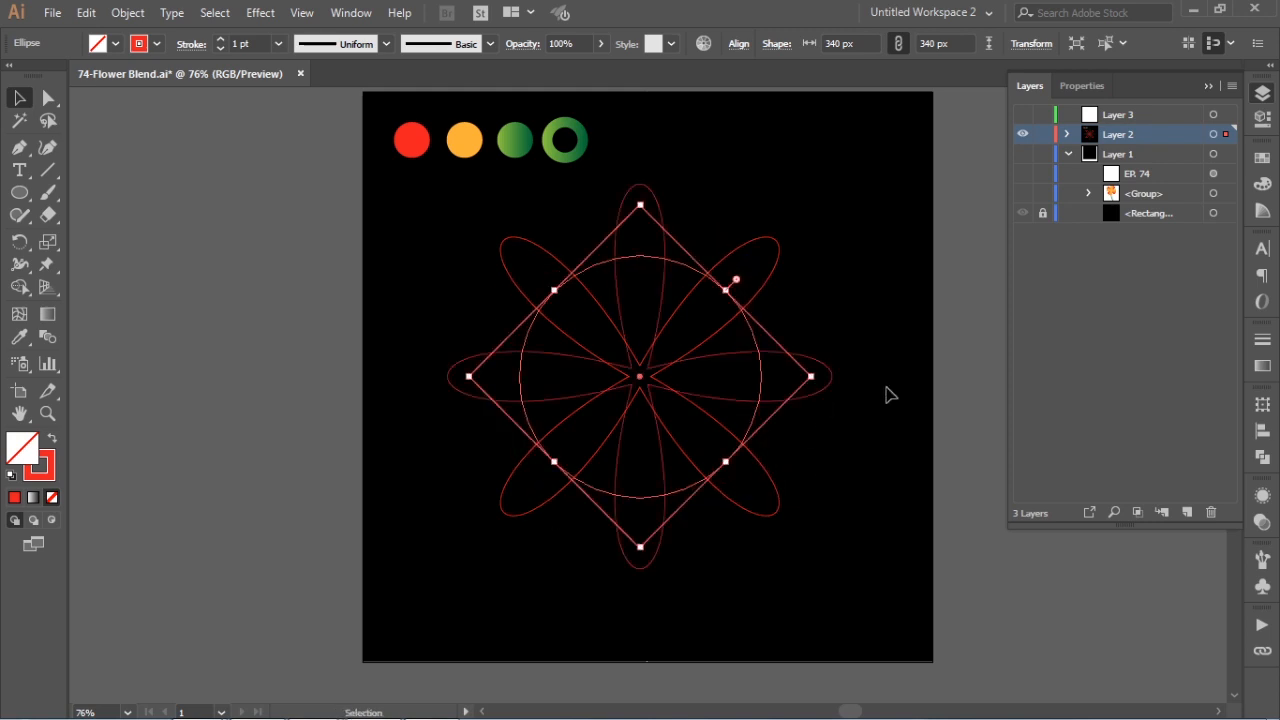
# Give the rotated copy the orange sampled from the orange swatch circle, as a stroke with no fill.
pyautogui.press('i')
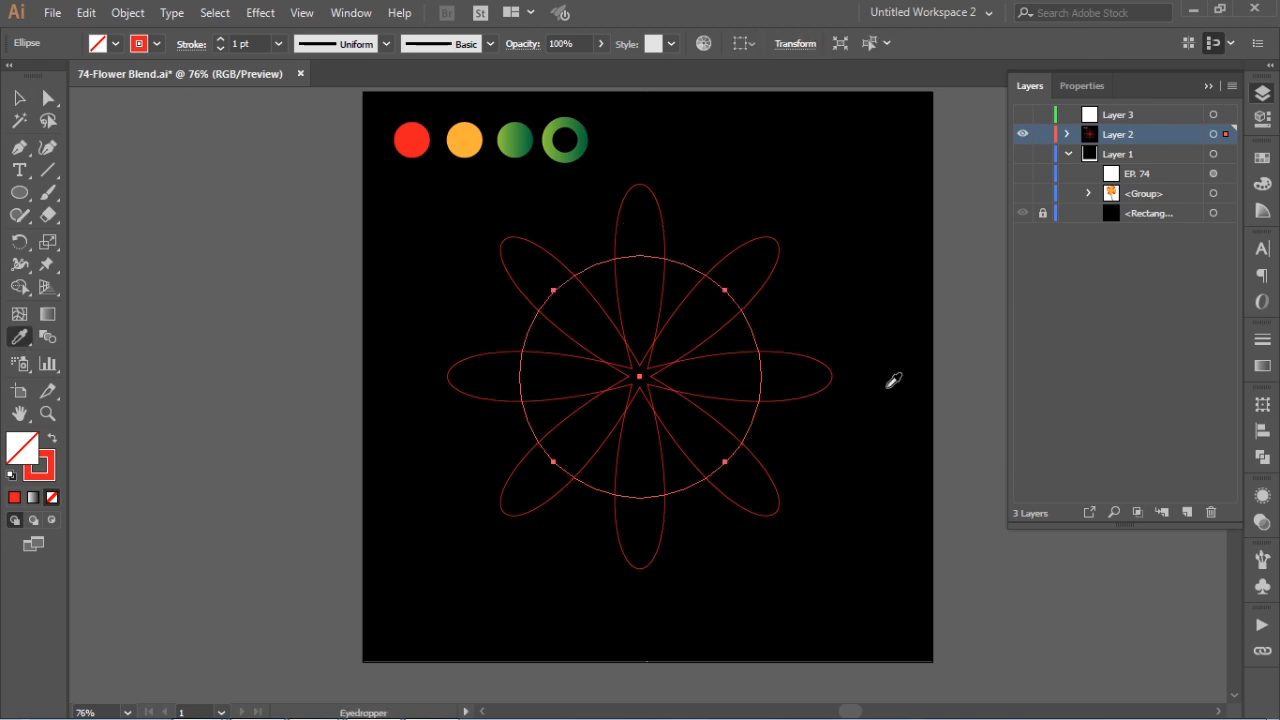
pyautogui.click(466, 137)
pyautogui.click(466, 137)
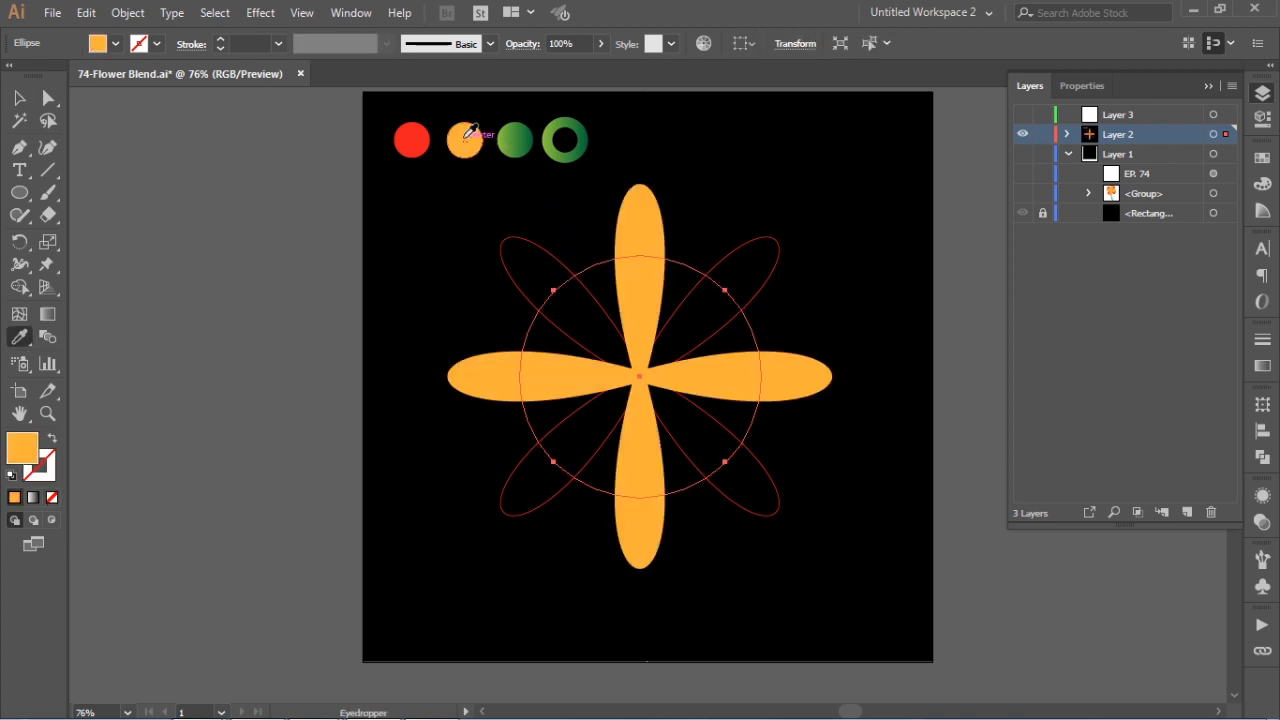
pyautogui.hotkey('shift', 'x')
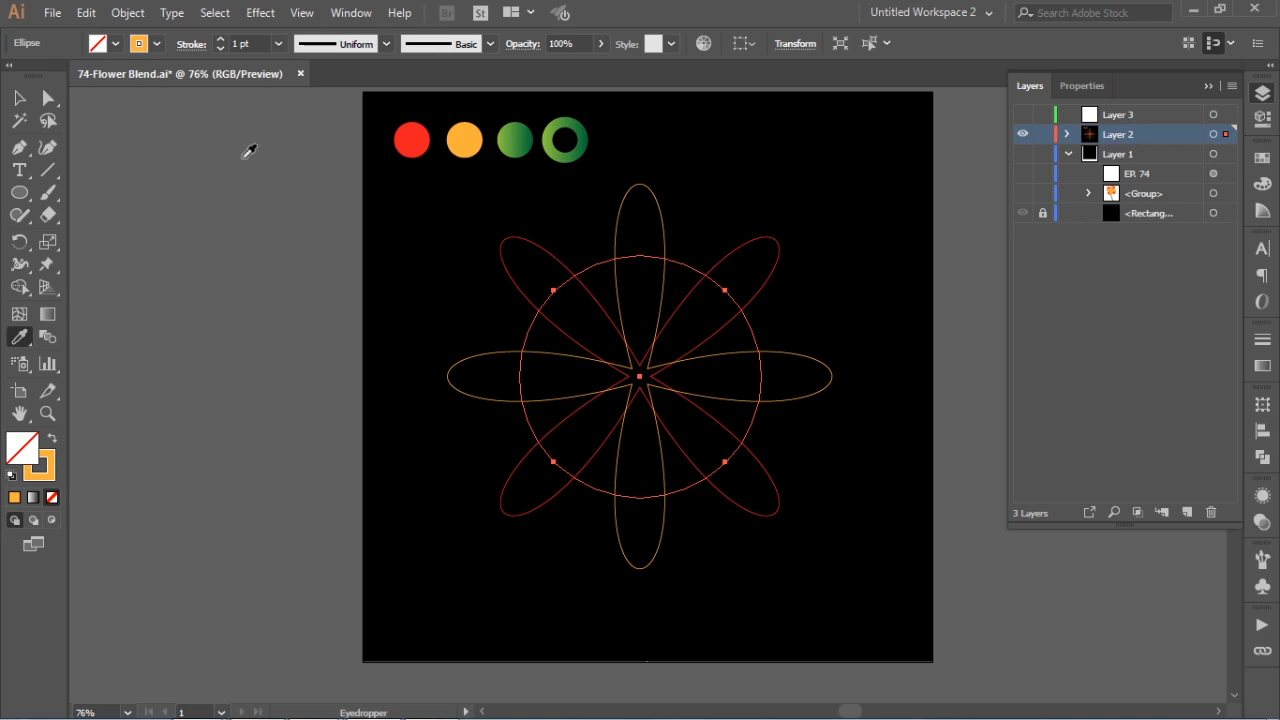
pyautogui.press('v')
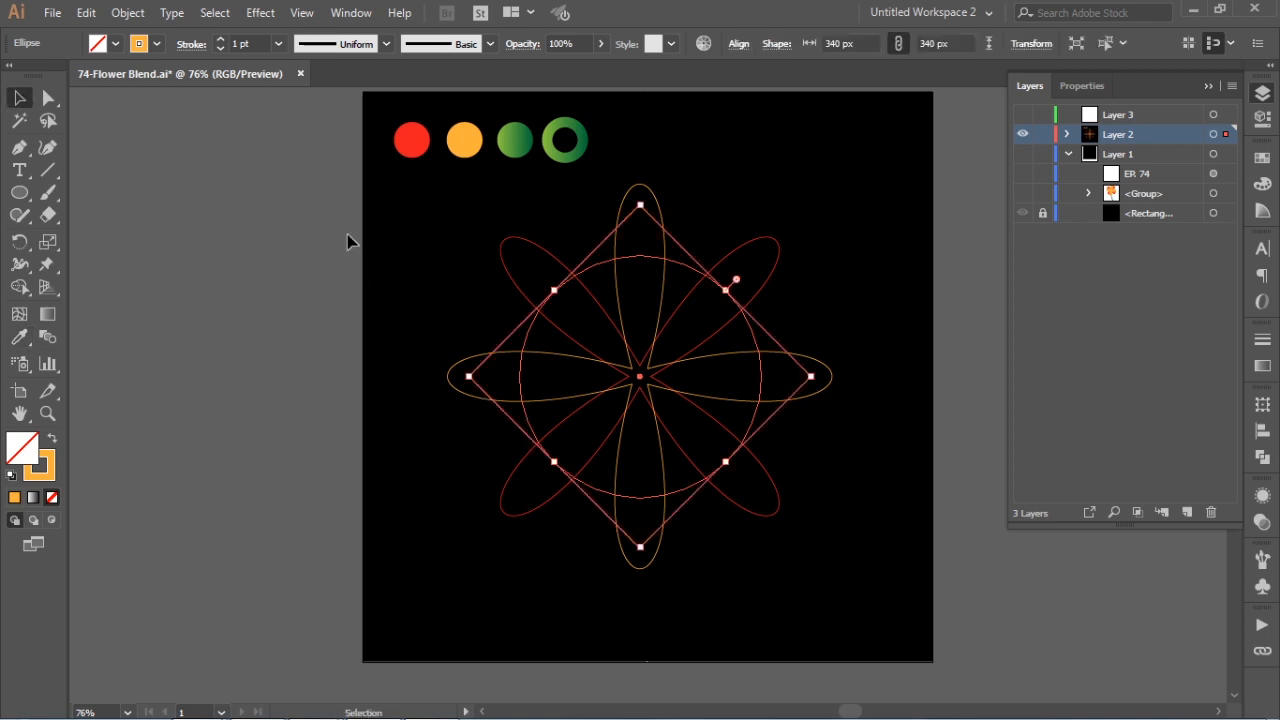
# Expand the appearance of both the red and orange petal shapes.
pyautogui.click(334, 251)
pyautogui.moveTo(330, 238); pyautogui.dragTo(870, 540)
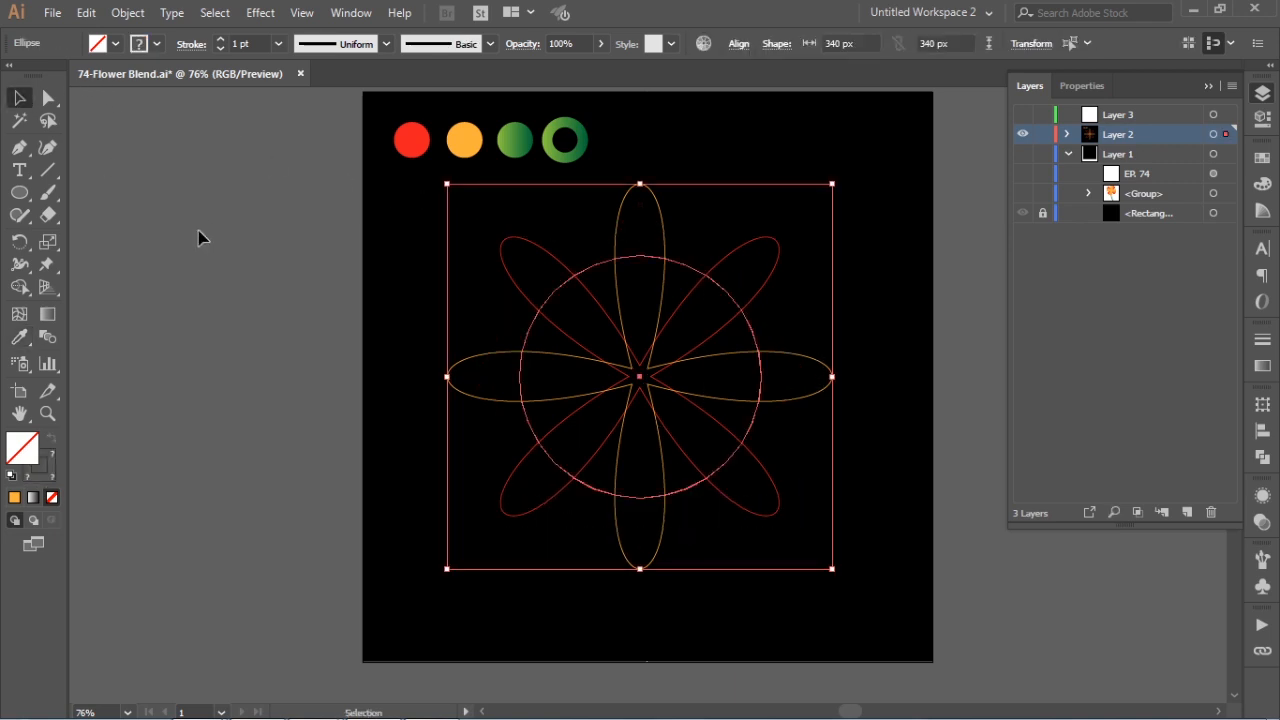
pyautogui.click(127, 13)
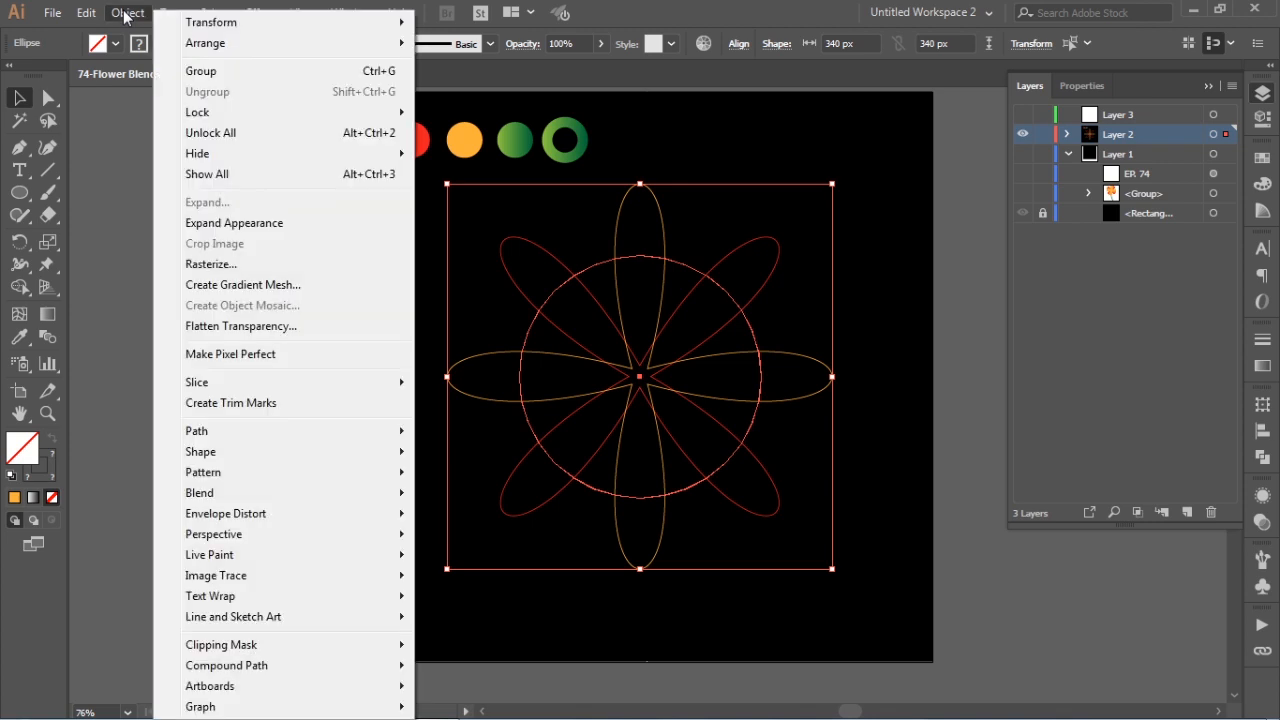
pyautogui.click(250, 232)
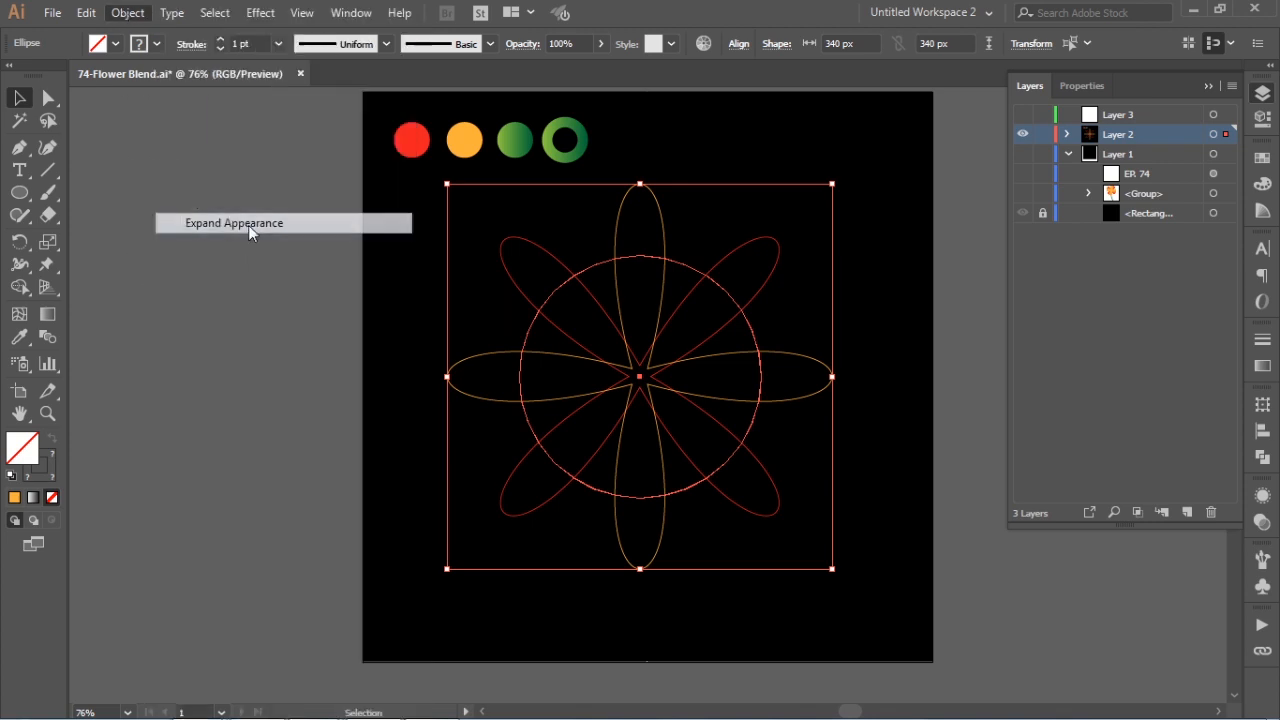
# Make a blend between the red and orange petal outlines.
pyautogui.click(128, 14)
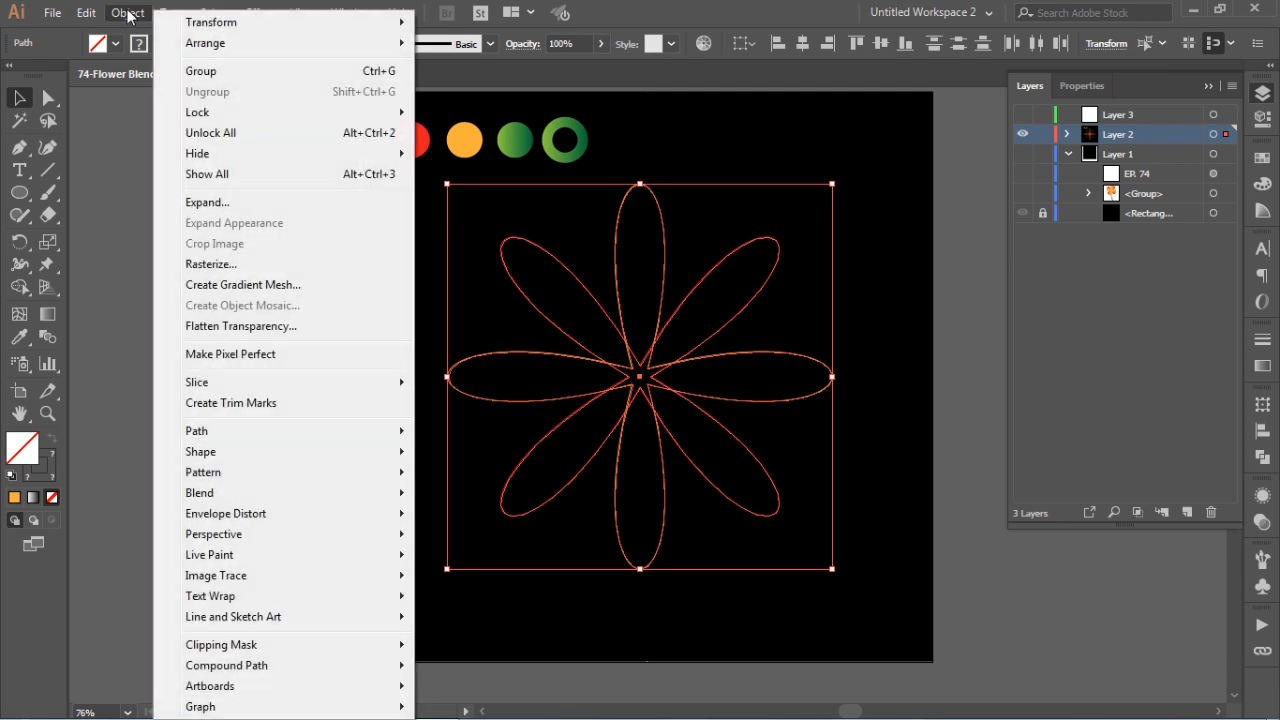
pyautogui.moveTo(214, 492)
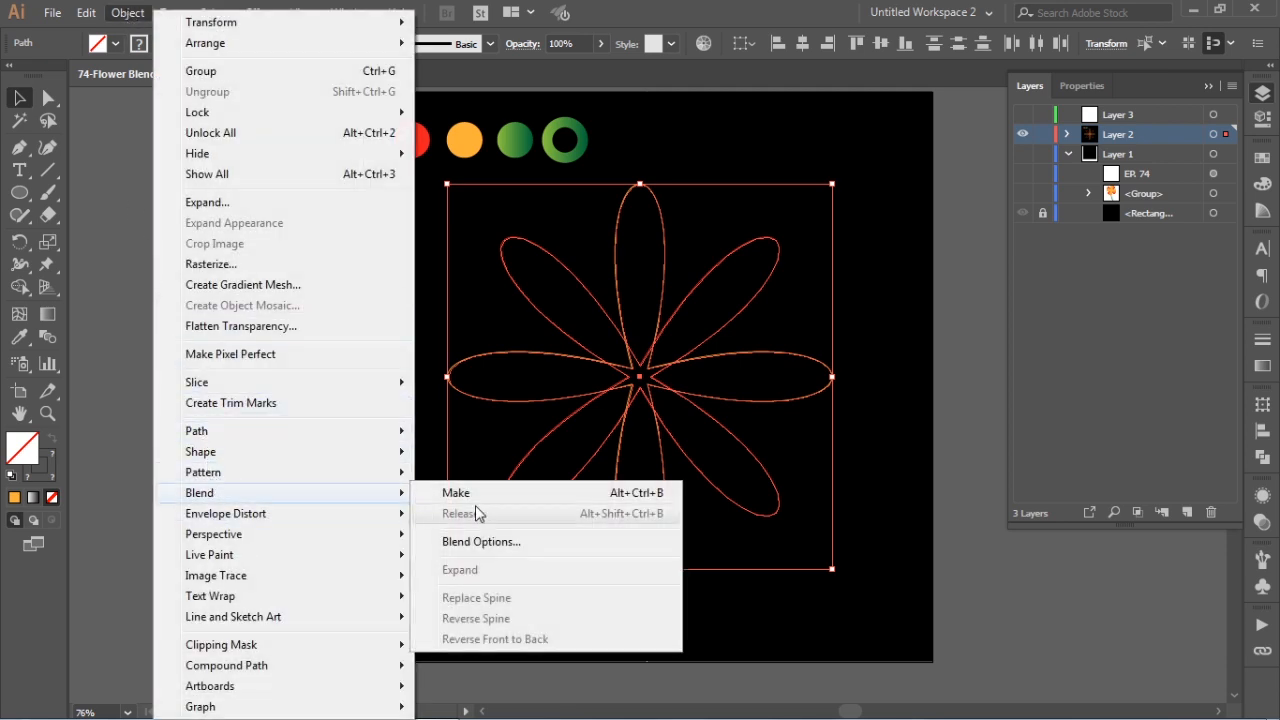
pyautogui.click(470, 492)
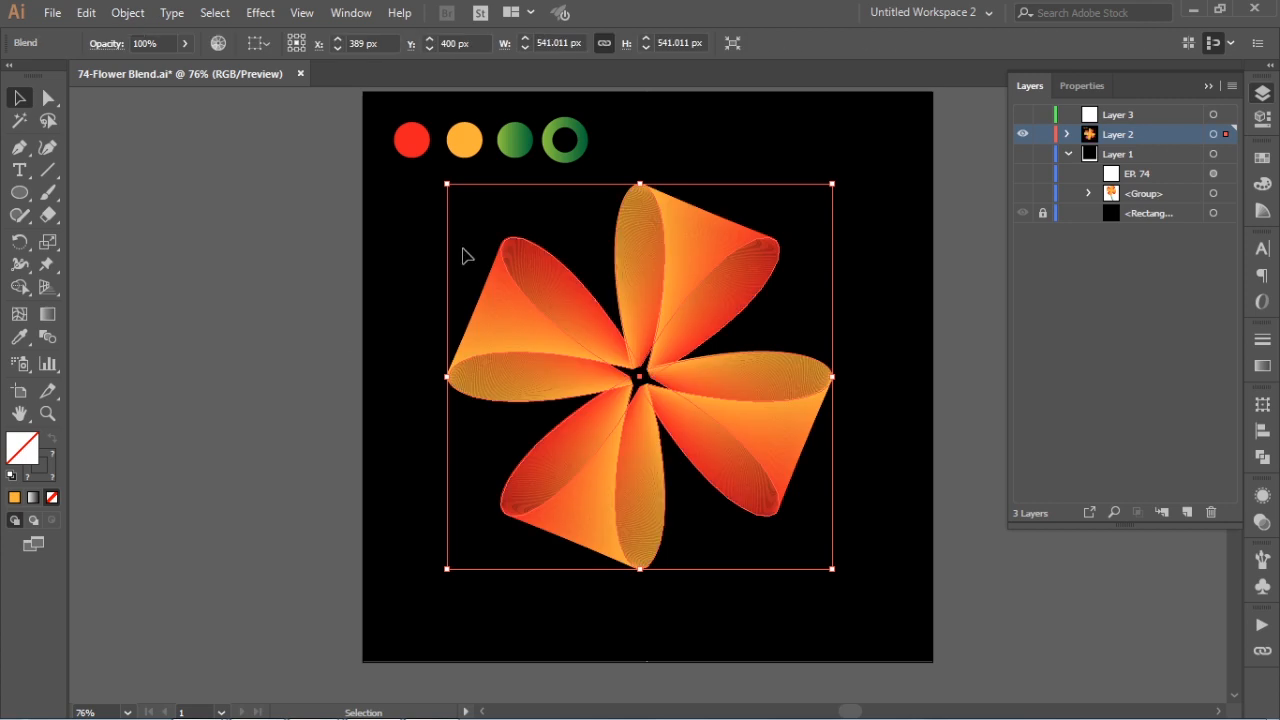
pyautogui.click(330, 279)
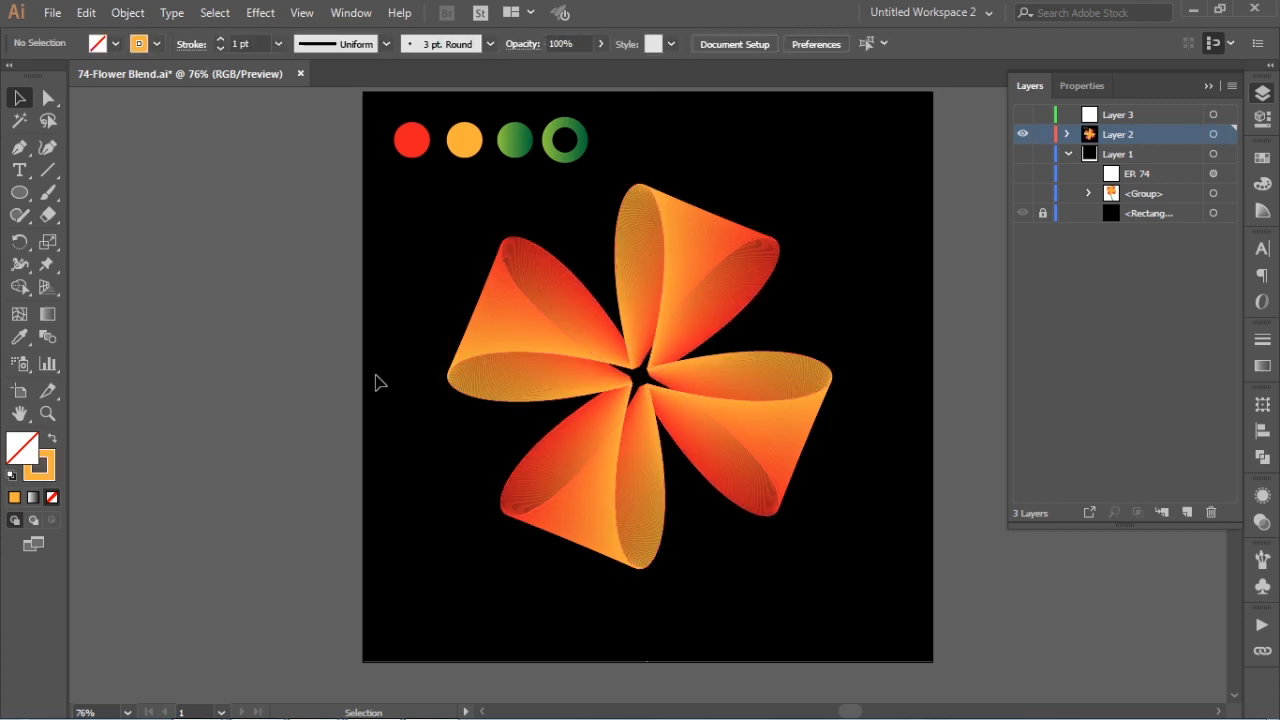
# Open the blend options for the flower blend and preview it with 100 specified steps.
pyautogui.click(707, 267)
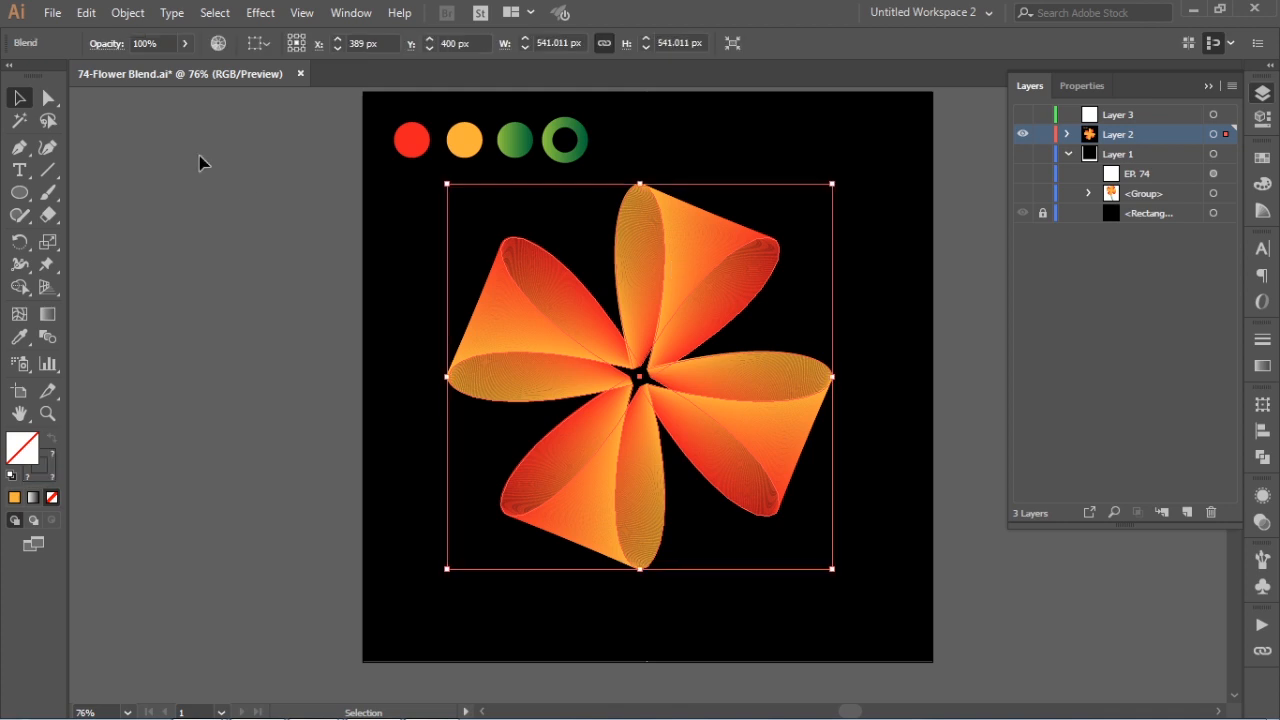
pyautogui.click(116, 20)
pyautogui.moveTo(197, 478)
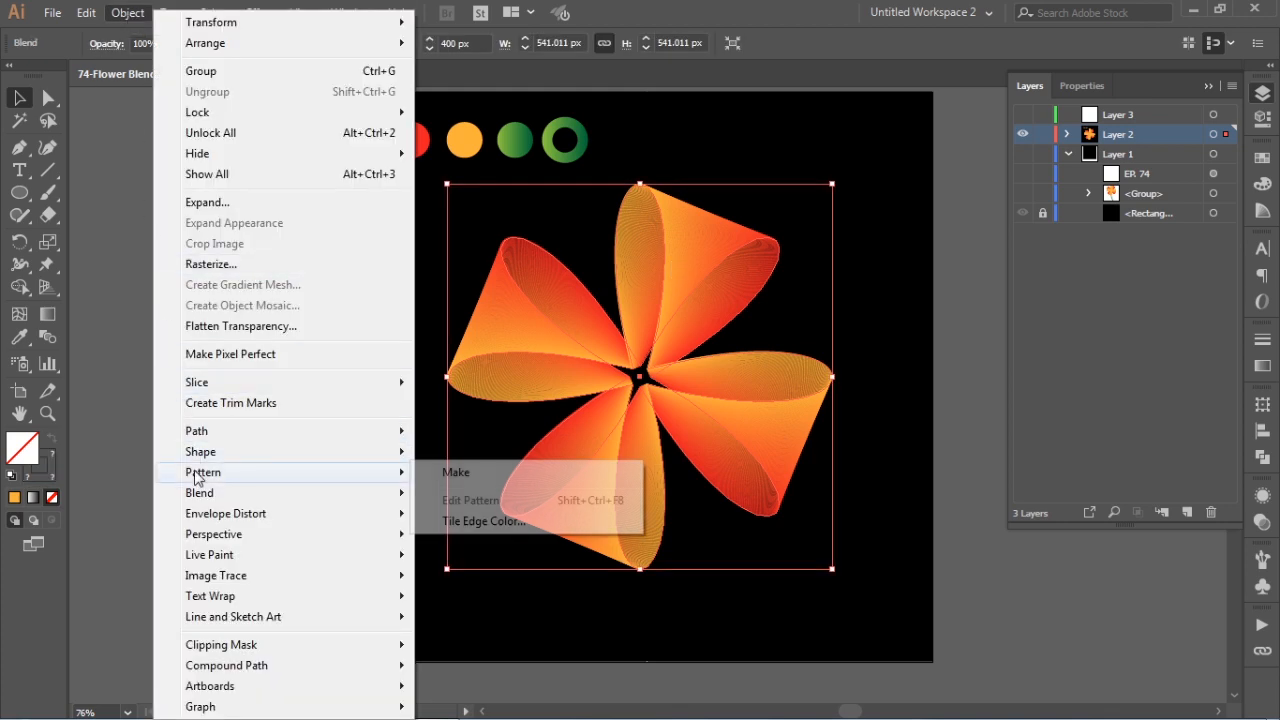
pyautogui.moveTo(215, 498)
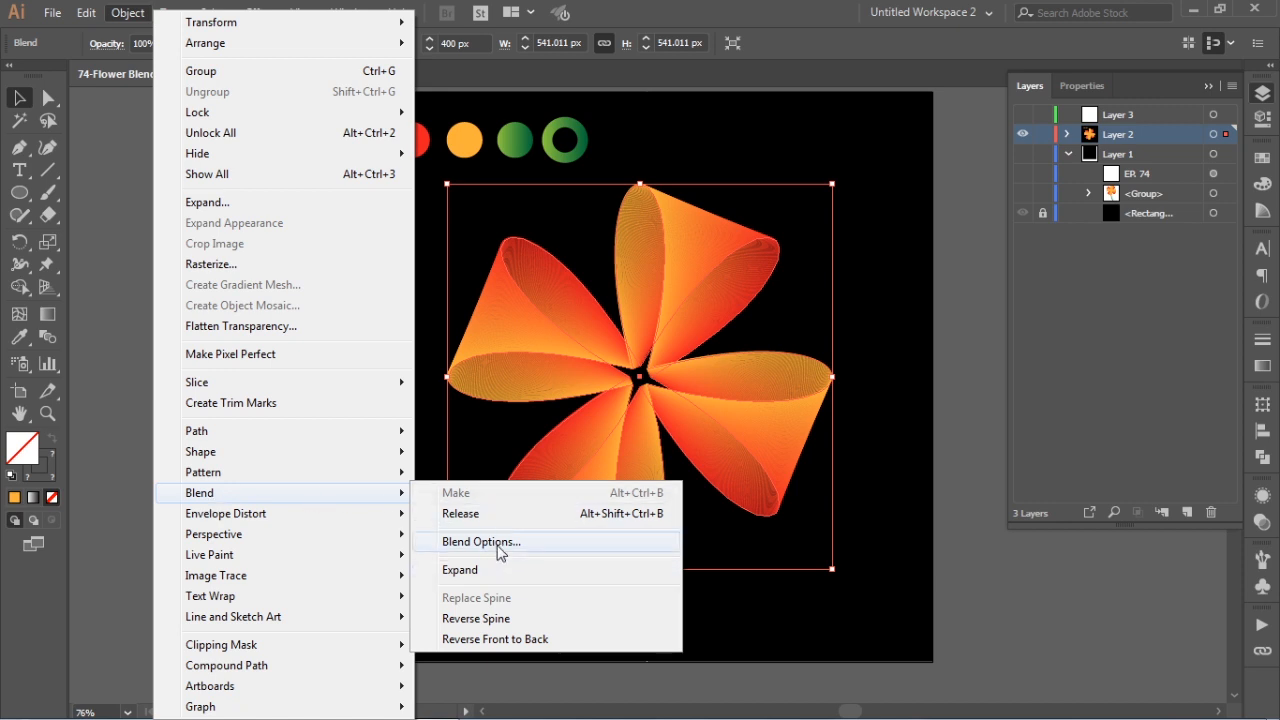
pyautogui.click(500, 542)
pyautogui.click(1051, 213)
pyautogui.click(1036, 255)
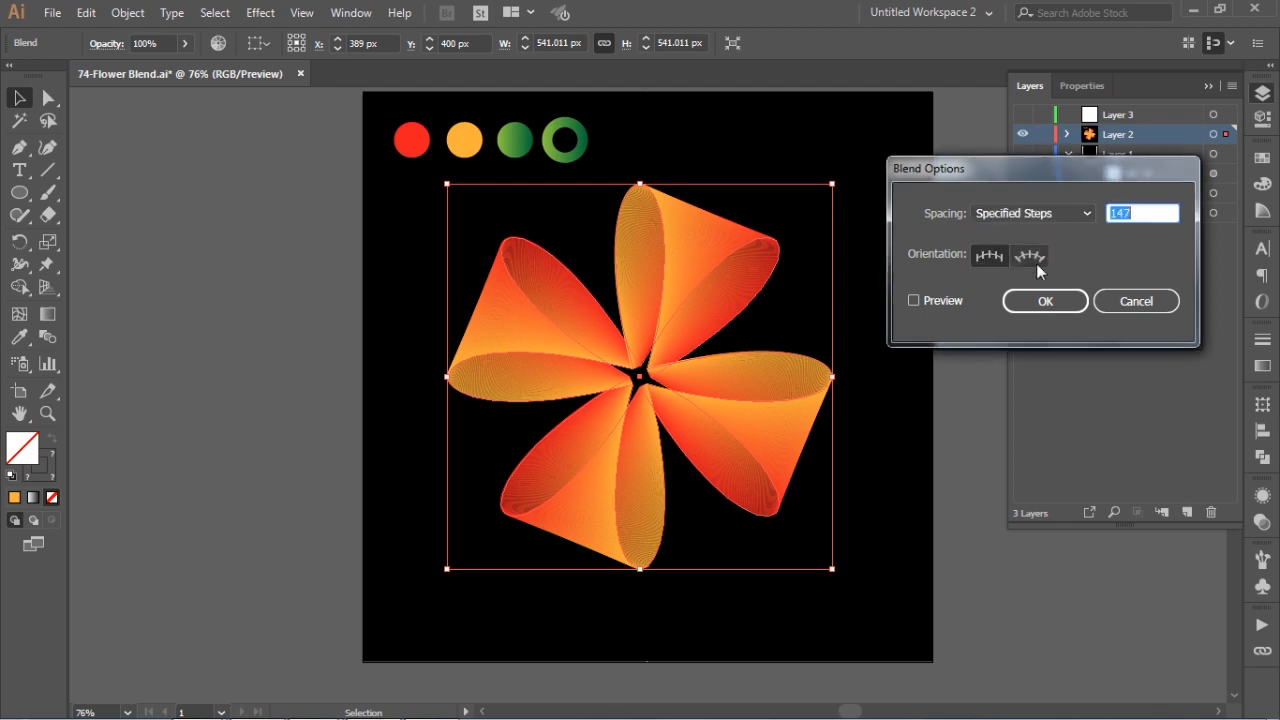
pyautogui.press('Tab')
pyautogui.doubleClick(1150, 213)
pyautogui.write('100')
pyautogui.press('Tab')
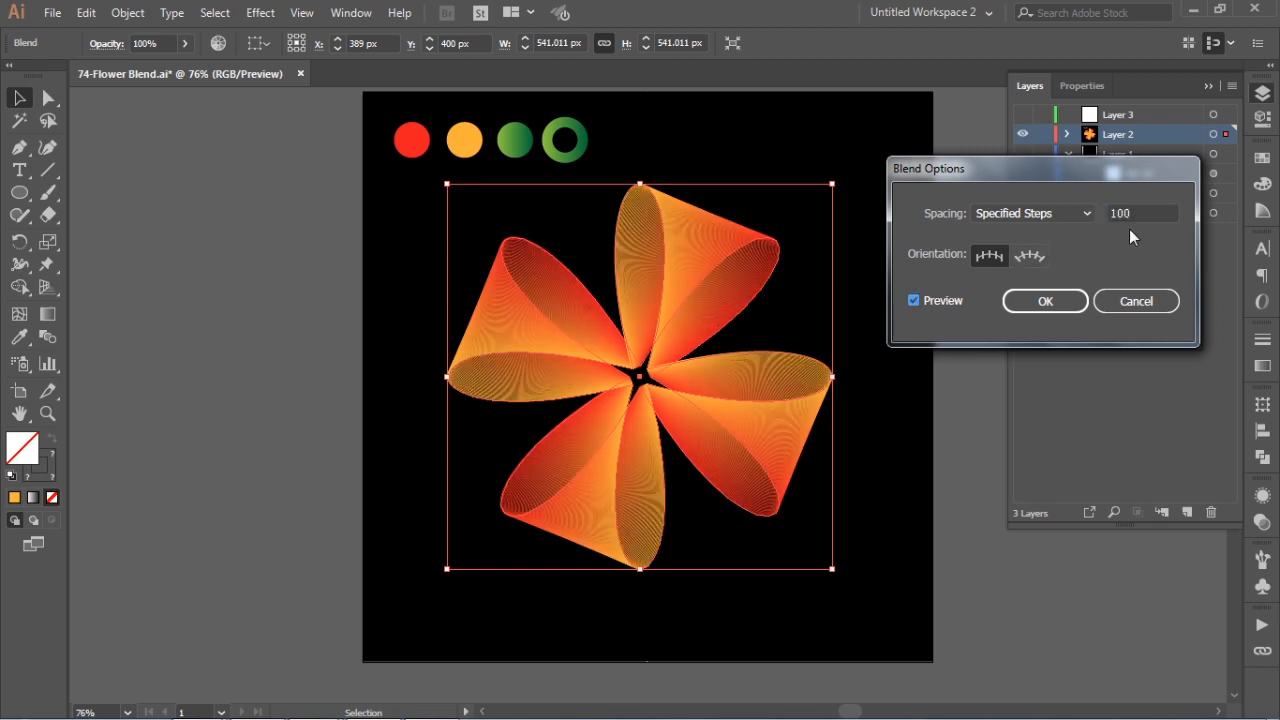
# Set the flower blend's spacing to 160 specified steps and apply it.
pyautogui.doubleClick(1145, 213)
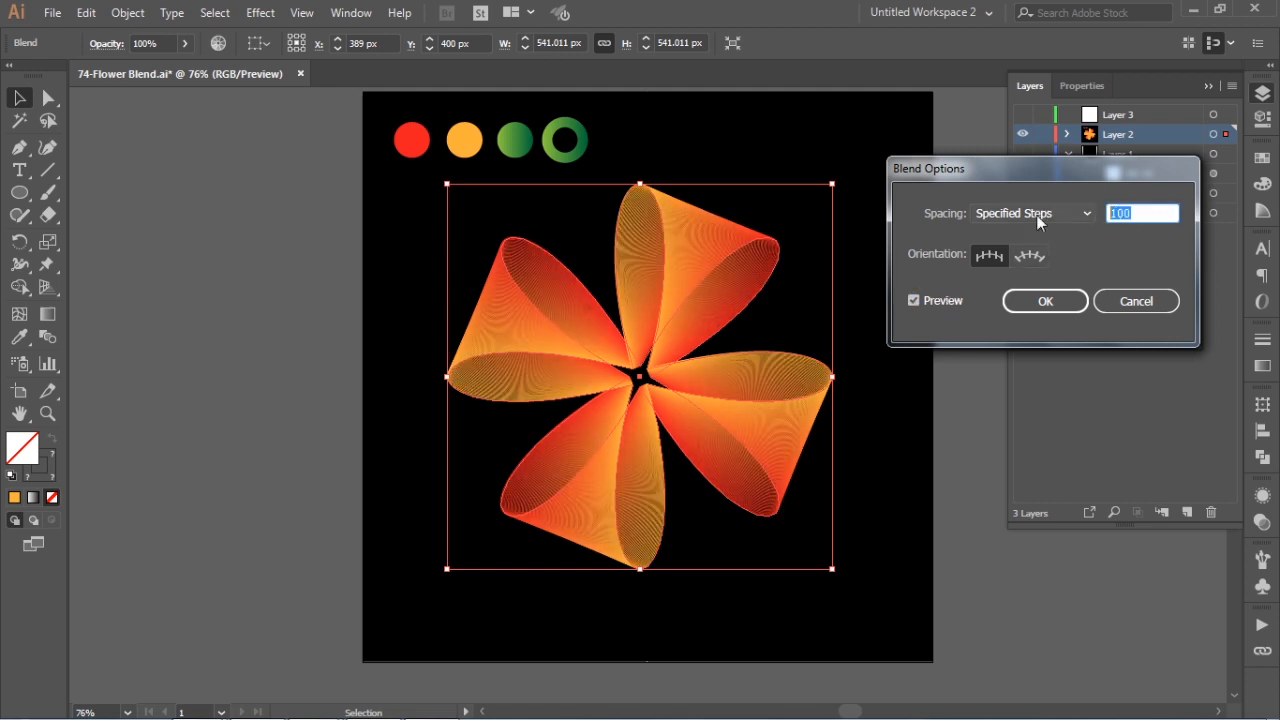
pyautogui.write('160')
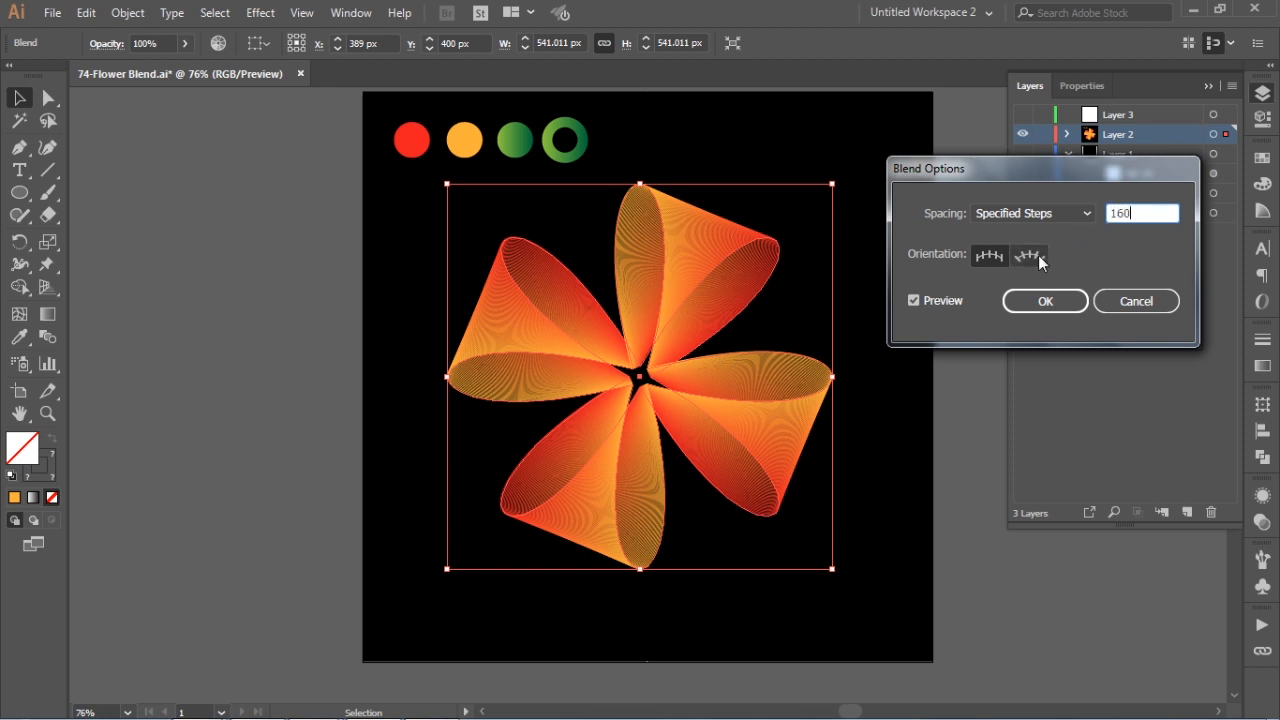
pyautogui.press('Tab')
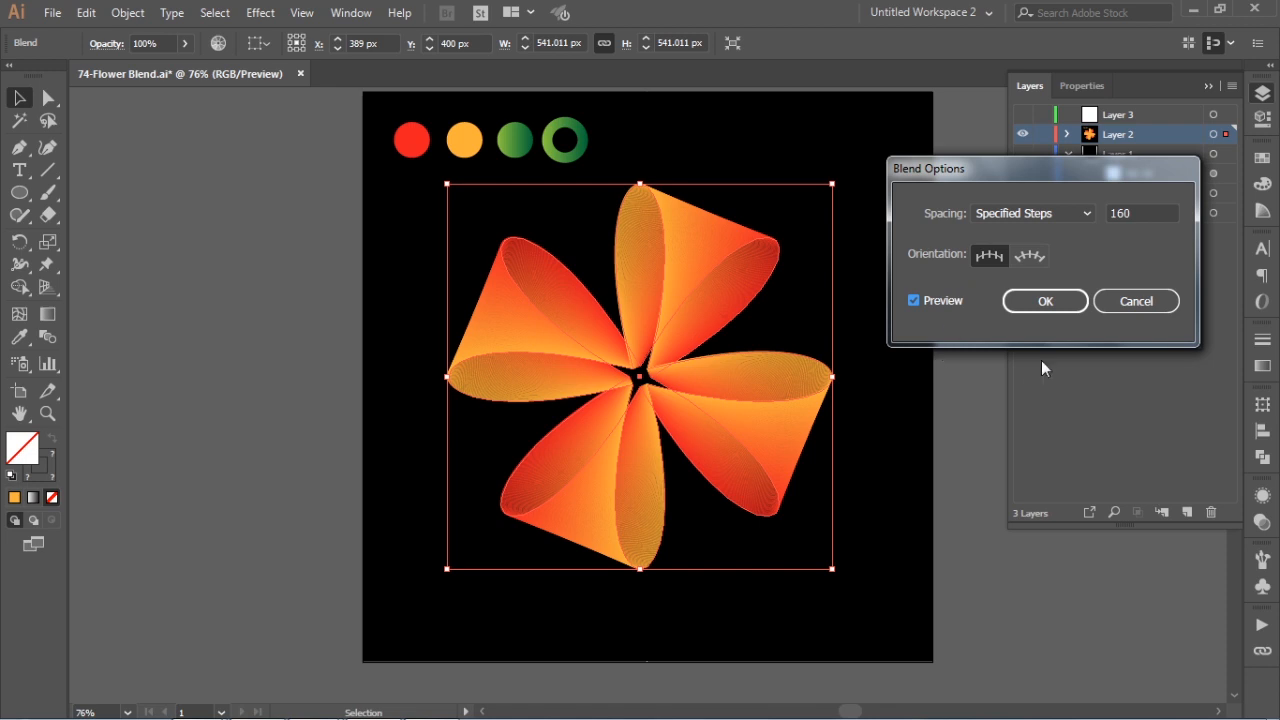
pyautogui.click(1056, 306)
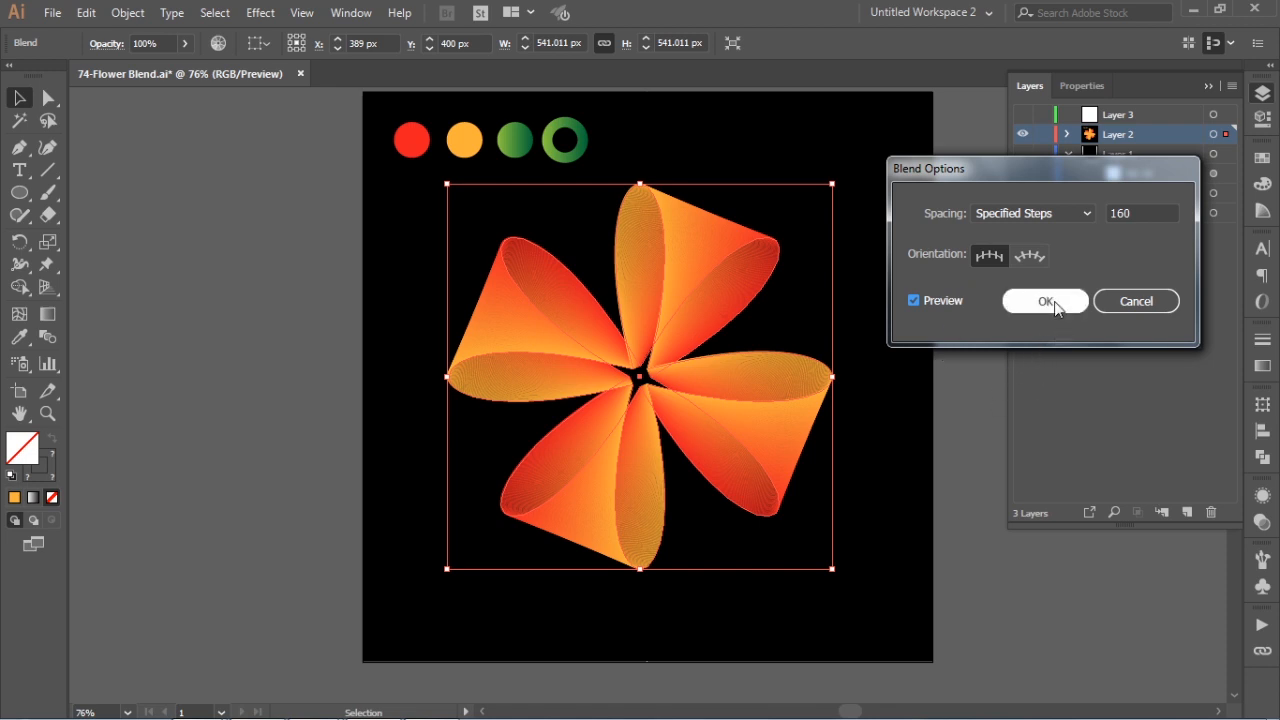
pyautogui.click(323, 320)
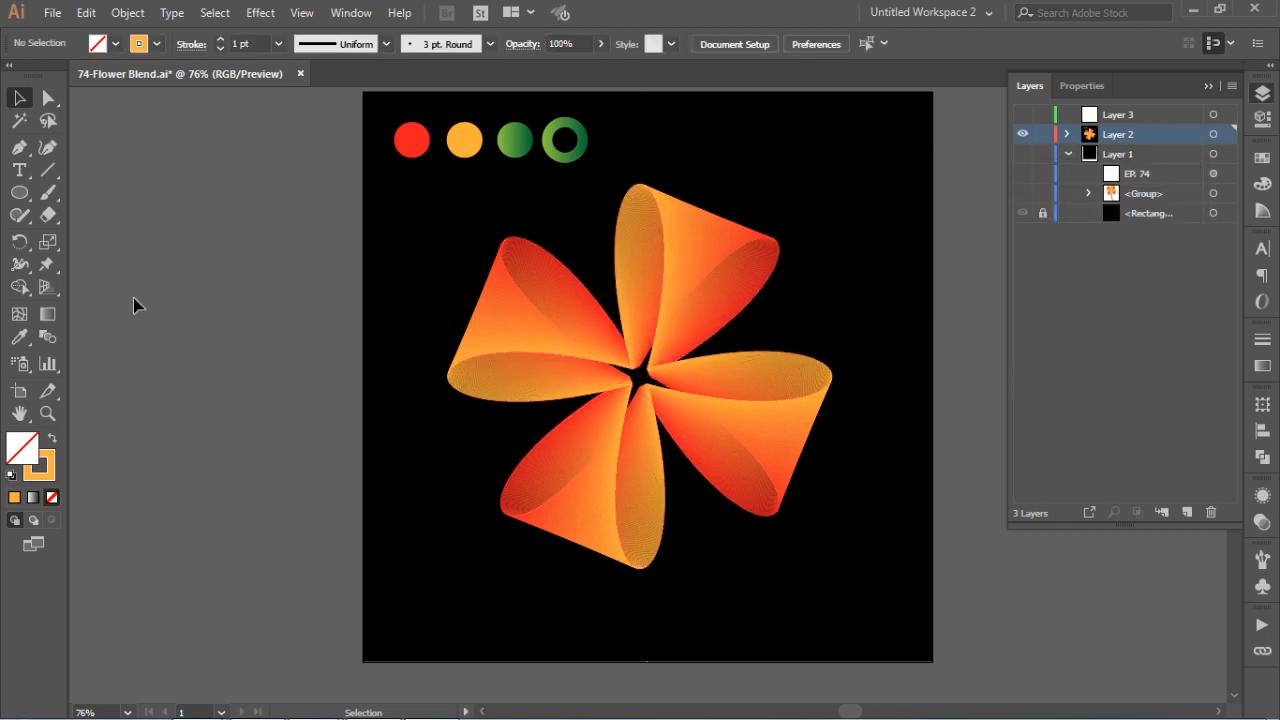
# Draw a curved stem with the Arc tool from the flower's centre down to the artboard's lower edge.
pyautogui.moveTo(45, 176); pyautogui.dragTo(115, 195)
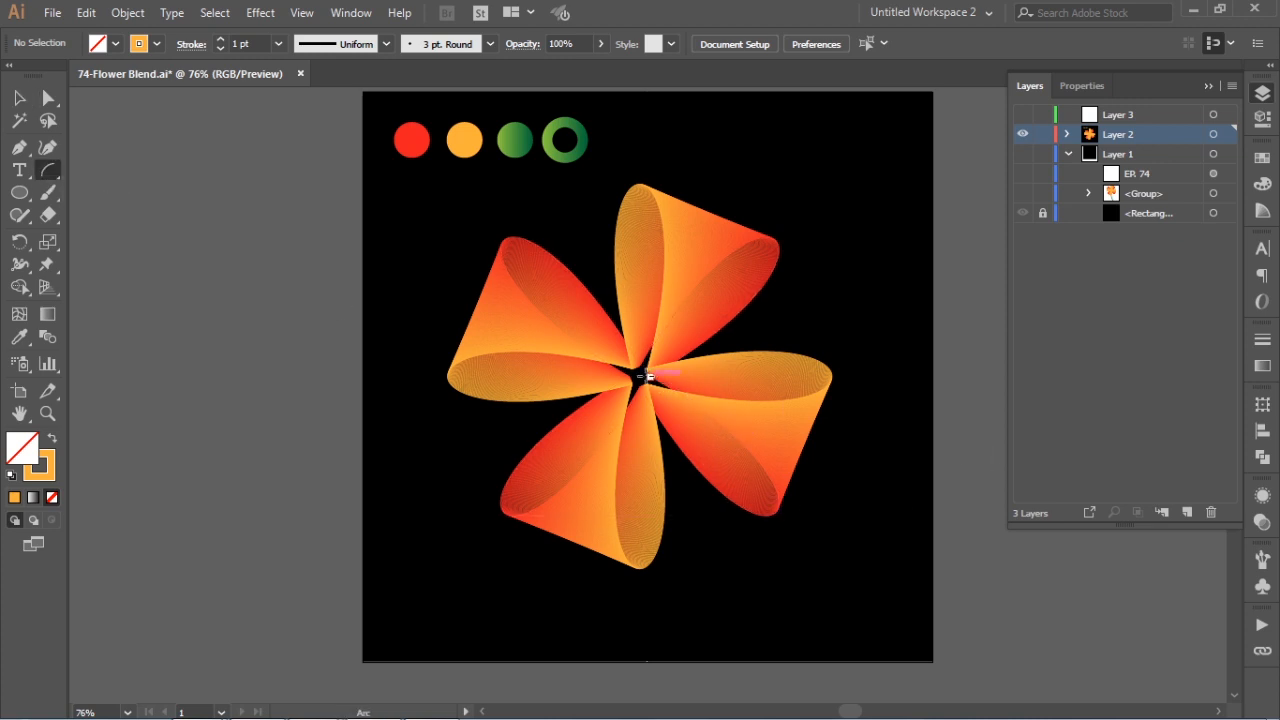
pyautogui.moveTo(646, 375); pyautogui.dragTo(759, 659)
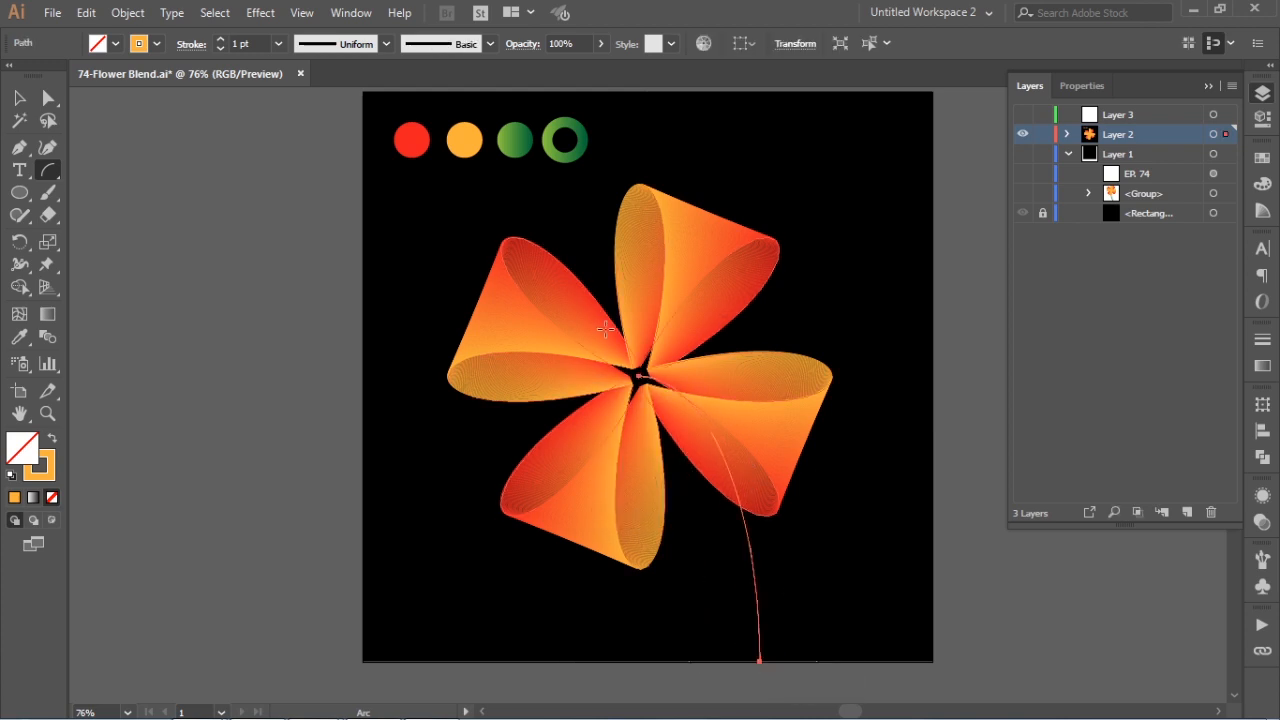
pyautogui.click(19, 98)
# Give the stem arc the green gradient stroke sampled from the green ring swatch.
pyautogui.moveTo(623, 115); pyautogui.dragTo(568, 148)
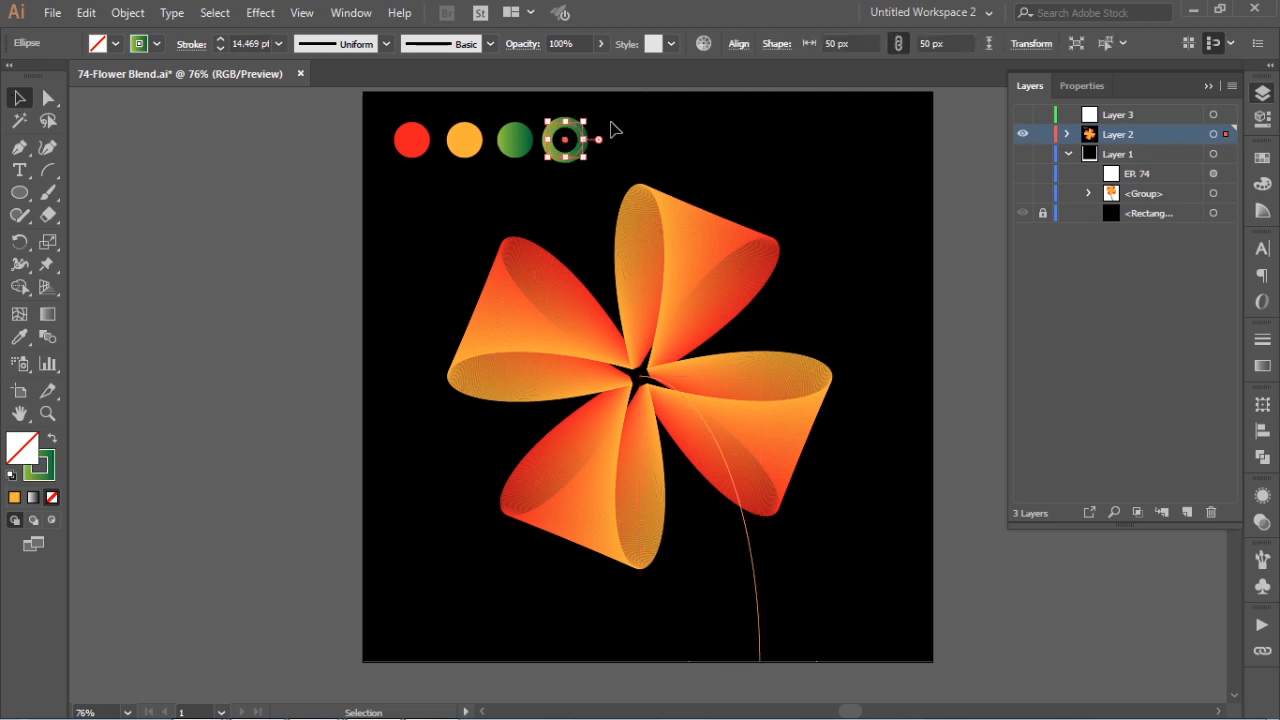
pyautogui.moveTo(780, 580); pyautogui.dragTo(728, 605)
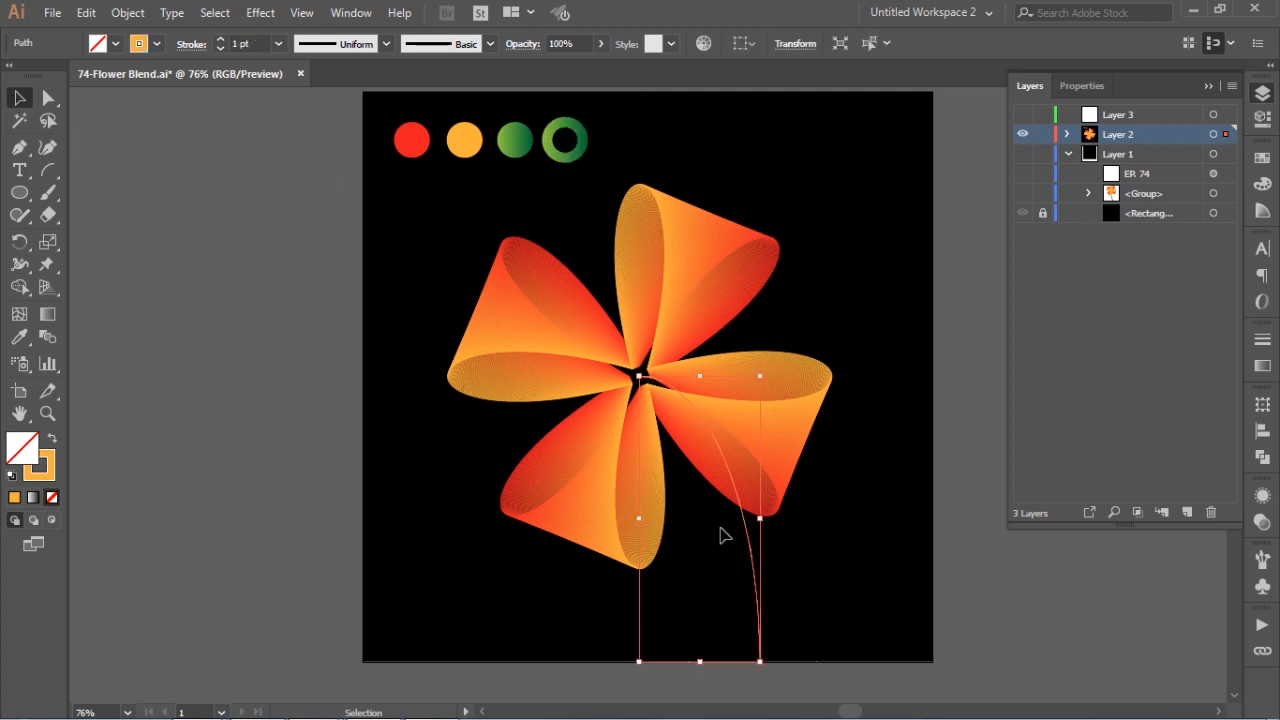
pyautogui.press('i')
pyautogui.click(566, 127)
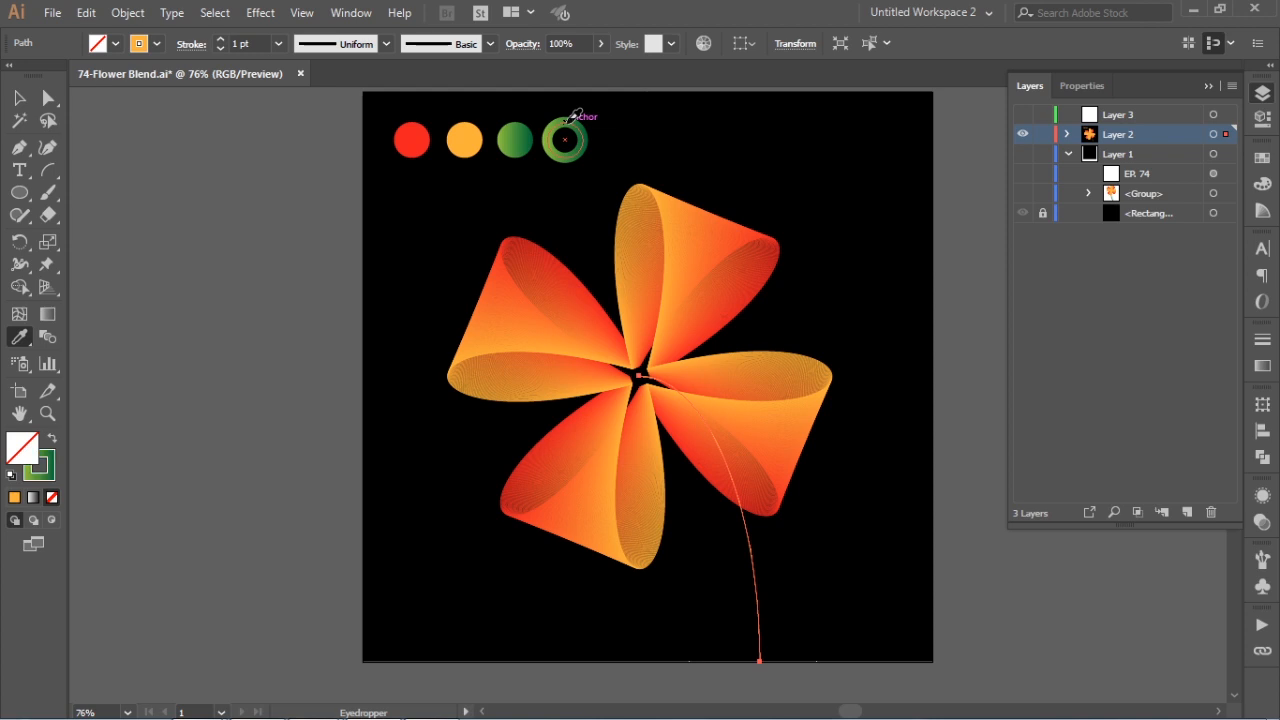
pyautogui.click(19, 97)
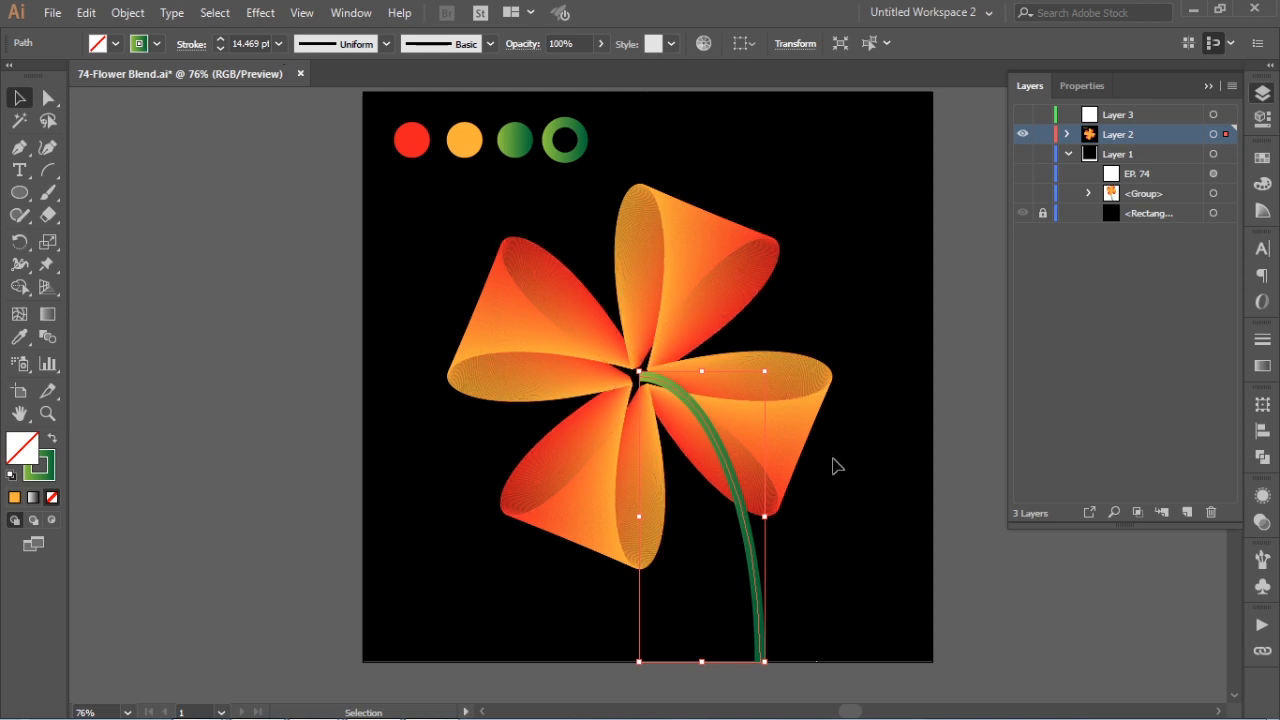
# Move the stem straight down about 56 px and bring the flower blend in front of it.
pyautogui.press('space')
pyautogui.moveTo(777, 491); pyautogui.dragTo(754, 432)
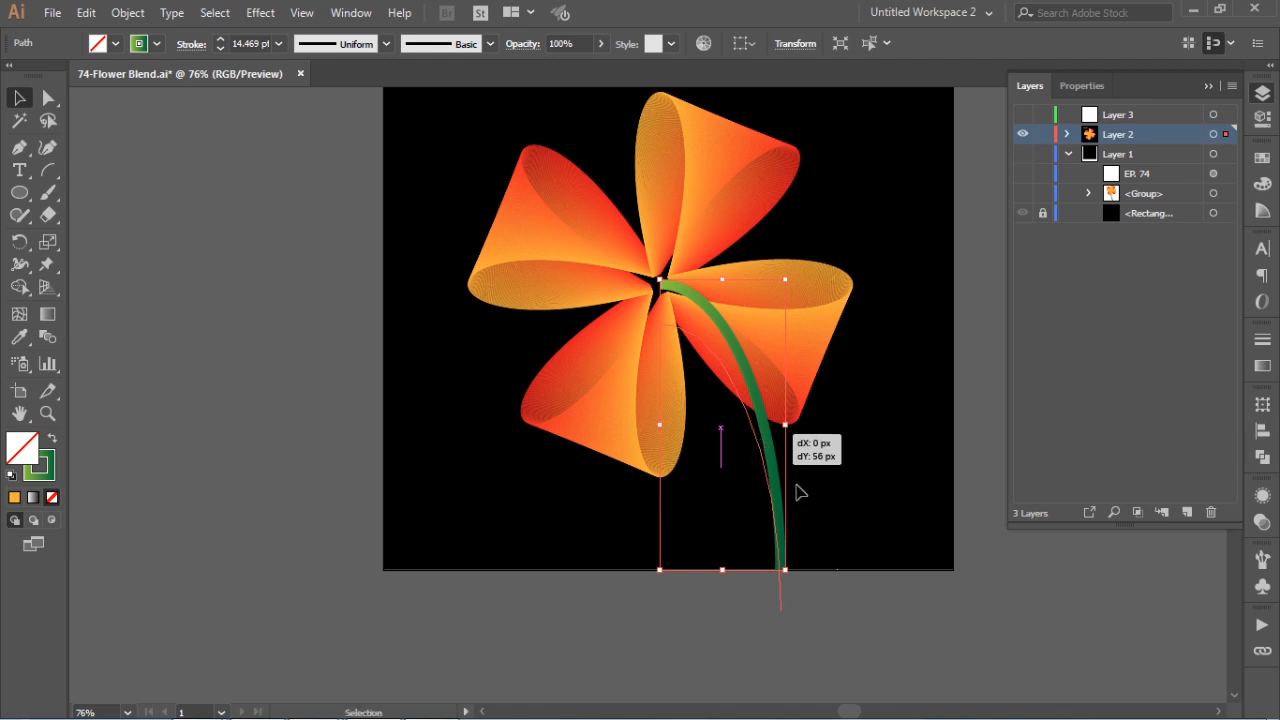
pyautogui.click(824, 331)
pyautogui.press('ctrl')
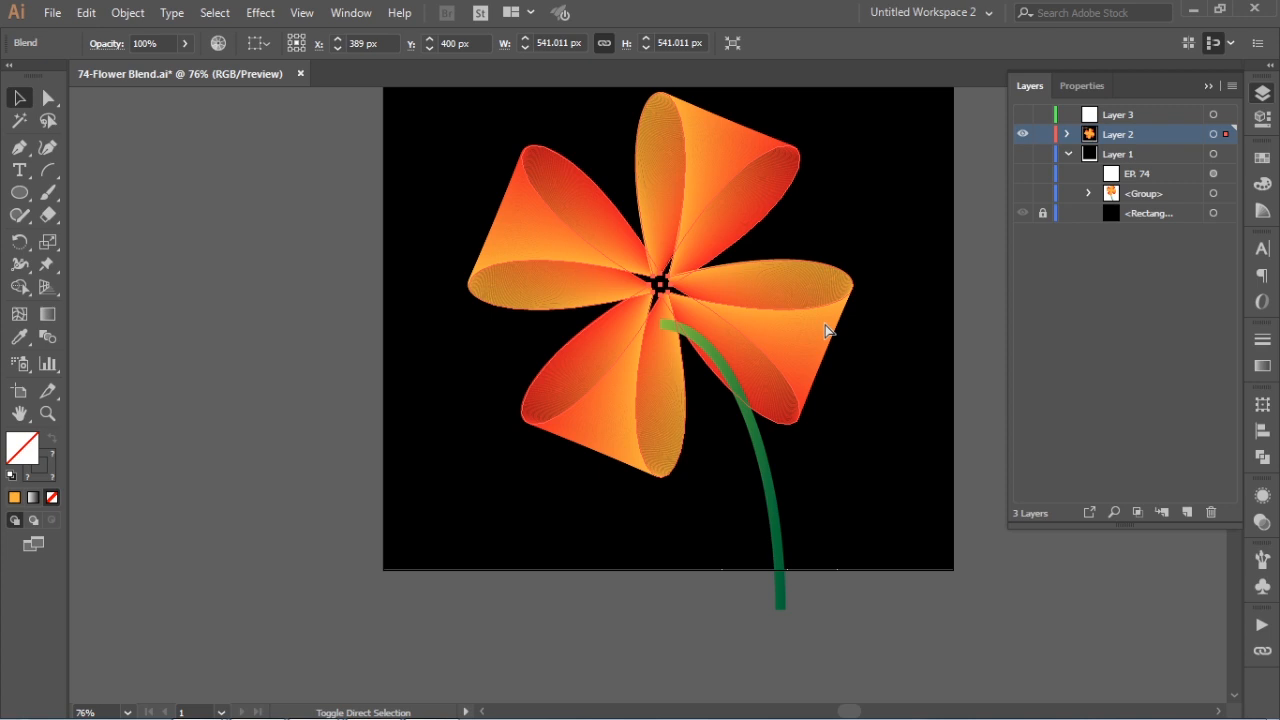
pyautogui.hotkey('ctrl', 'shift', ']')
pyautogui.click(876, 547)
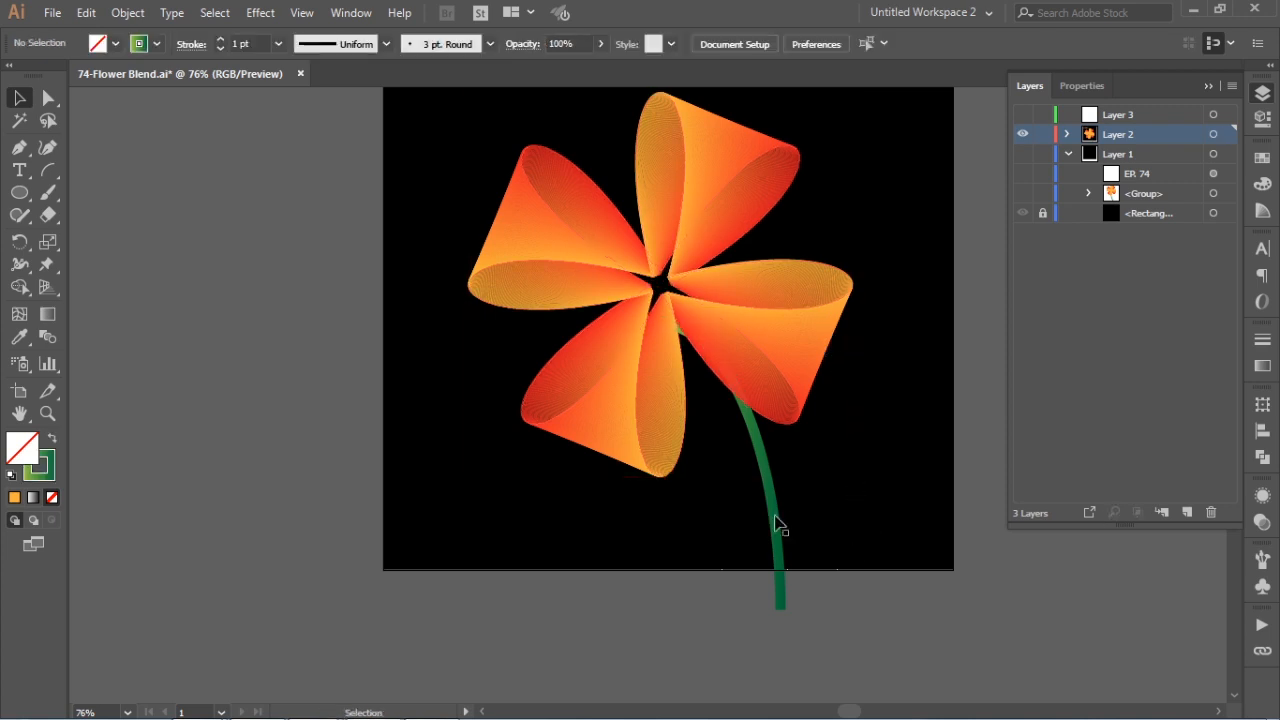
# Rotate the stem about 14° clockwise and shift it so its upper end tucks under the flower's centre.
pyautogui.click(784, 606)
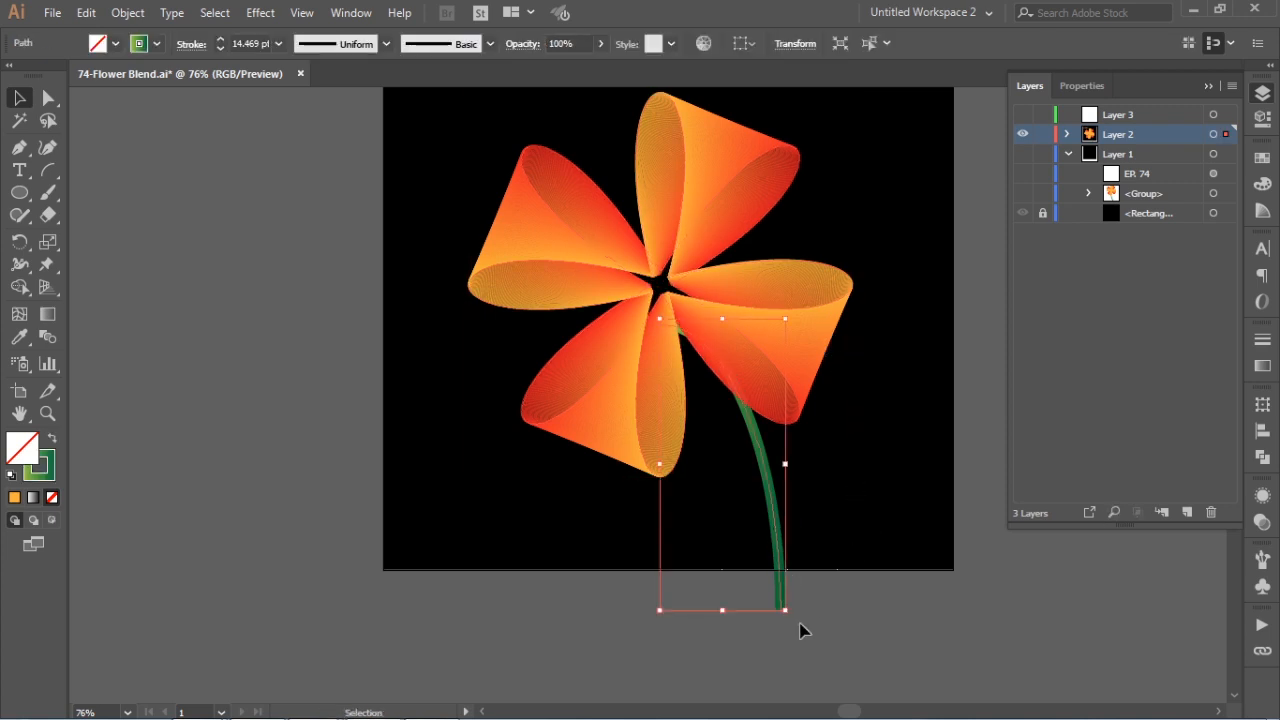
pyautogui.moveTo(796, 612); pyautogui.dragTo(763, 633)
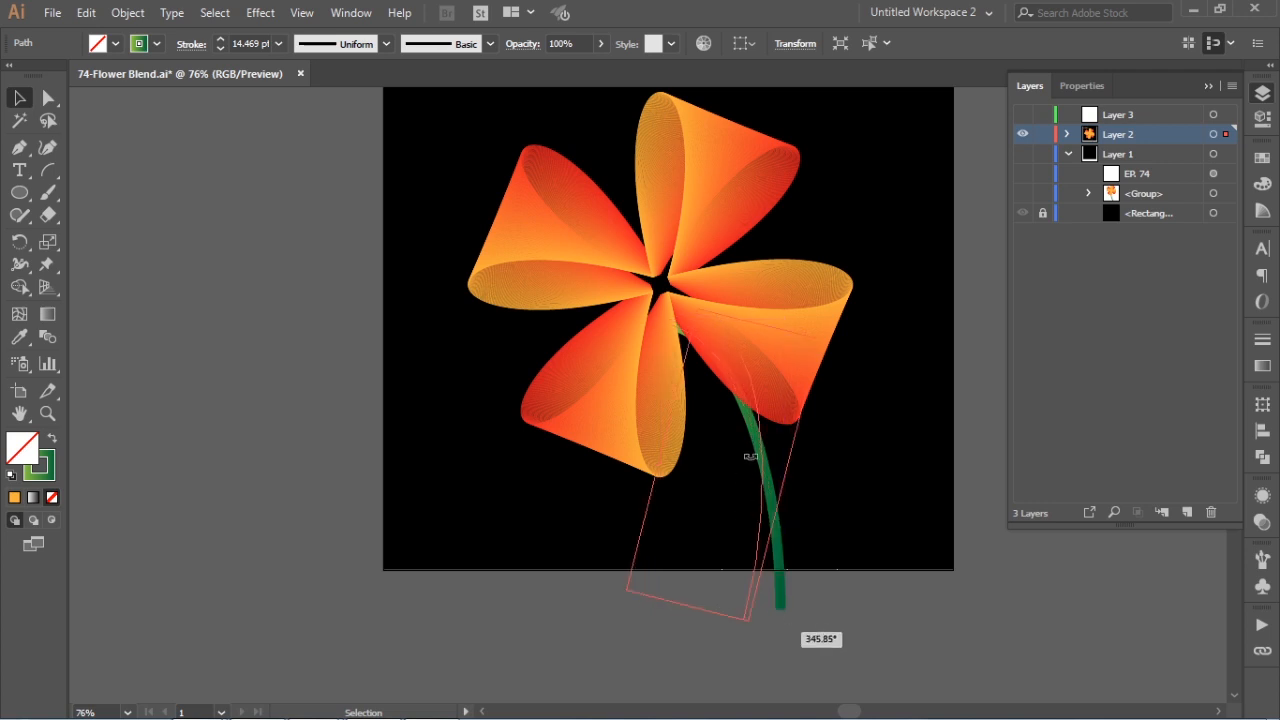
pyautogui.moveTo(750, 457); pyautogui.dragTo(726, 441)
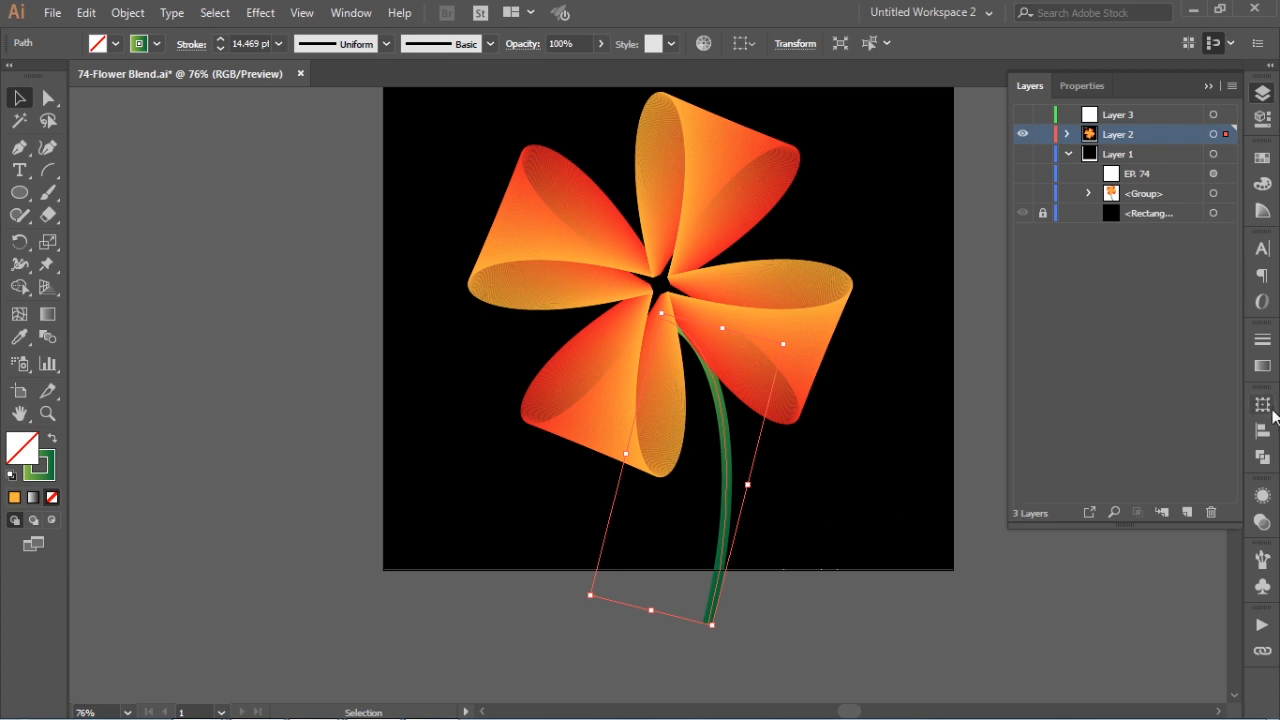
# Add a second dark green stop midway along the stem's stroke gradient, keeping dark green at 100%.
pyautogui.click(1262, 365)
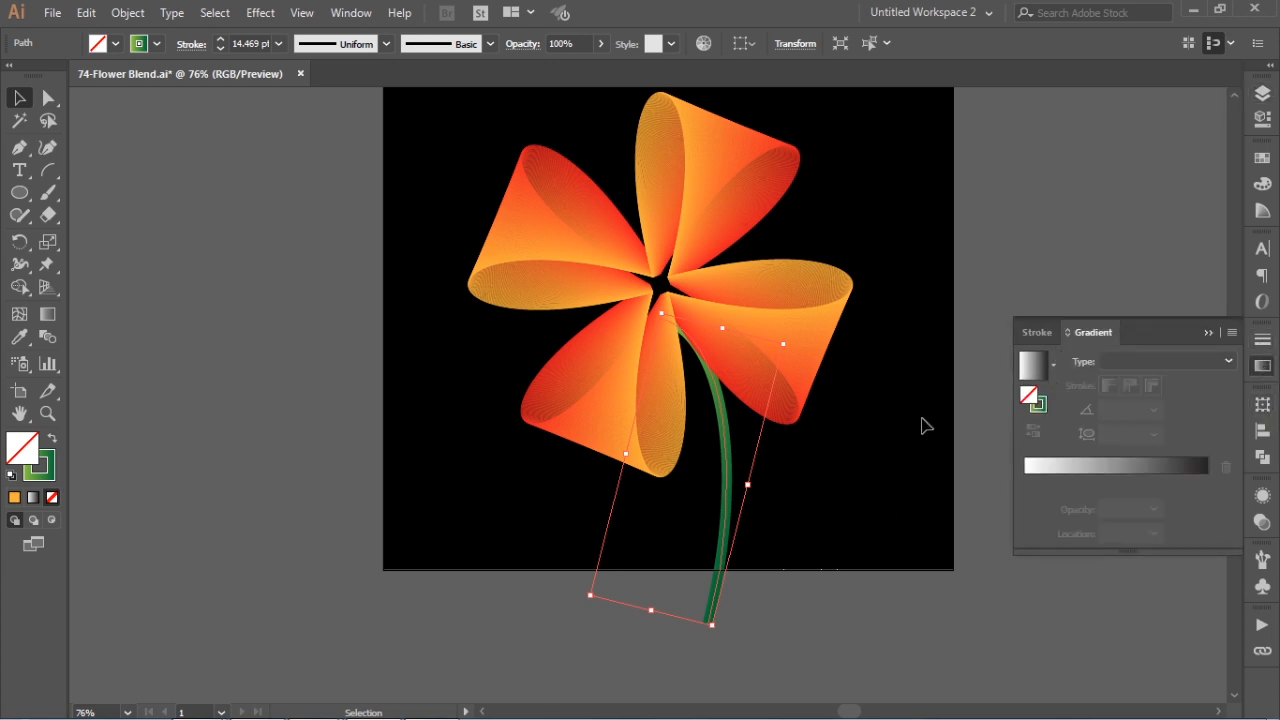
pyautogui.click(1040, 408)
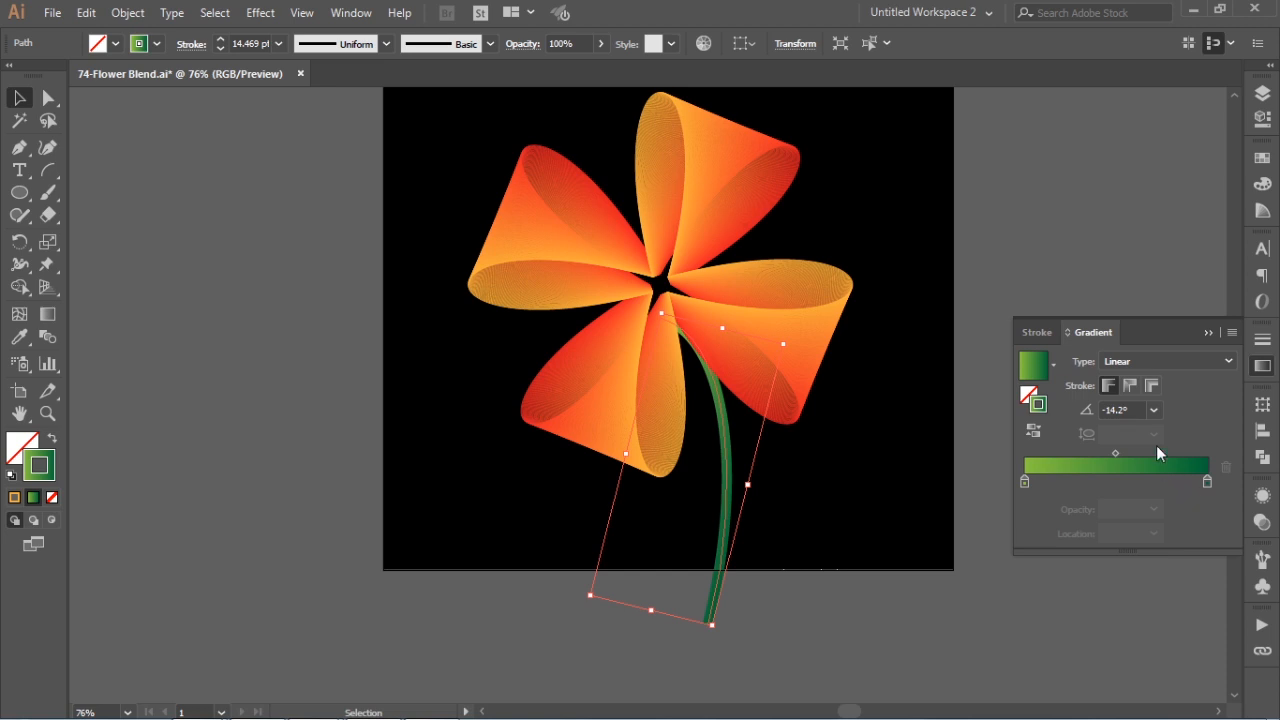
pyautogui.moveTo(1207, 482); pyautogui.dragTo(1235, 485)
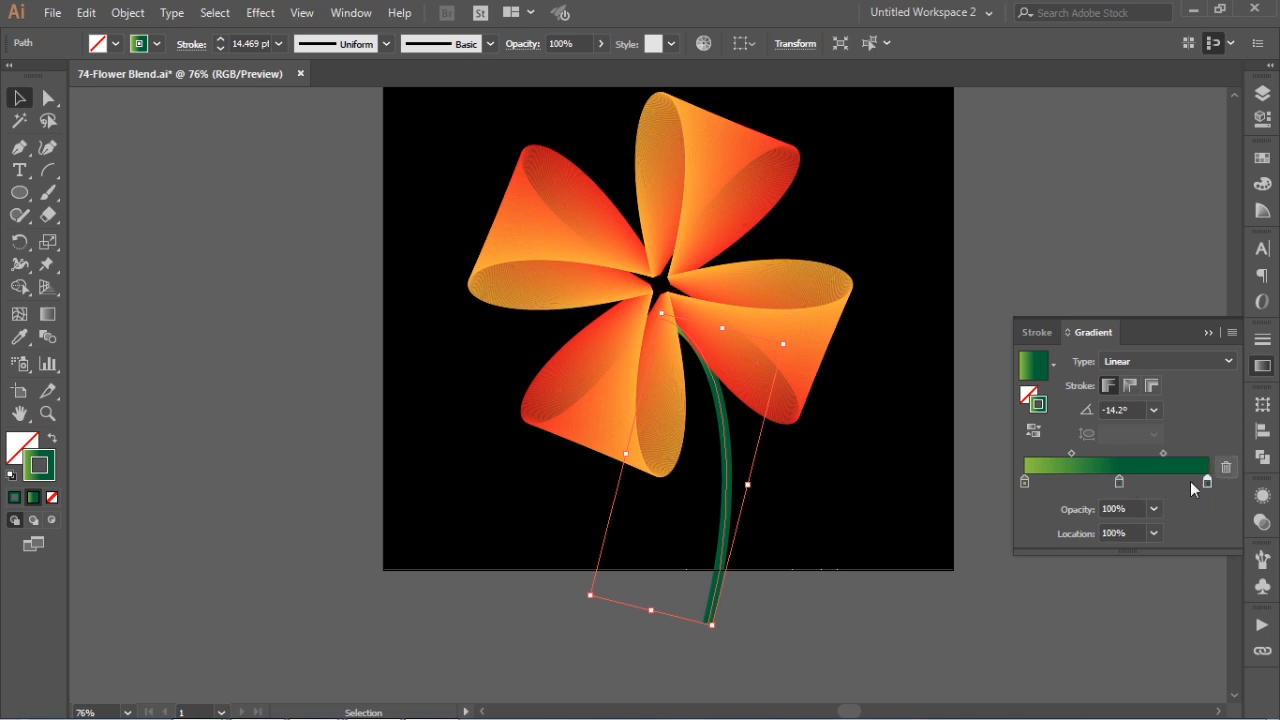
# Try the gradient along the stem's stroke, settle on applying it across the stroke, and deselect the stem.
pyautogui.click(1131, 387)
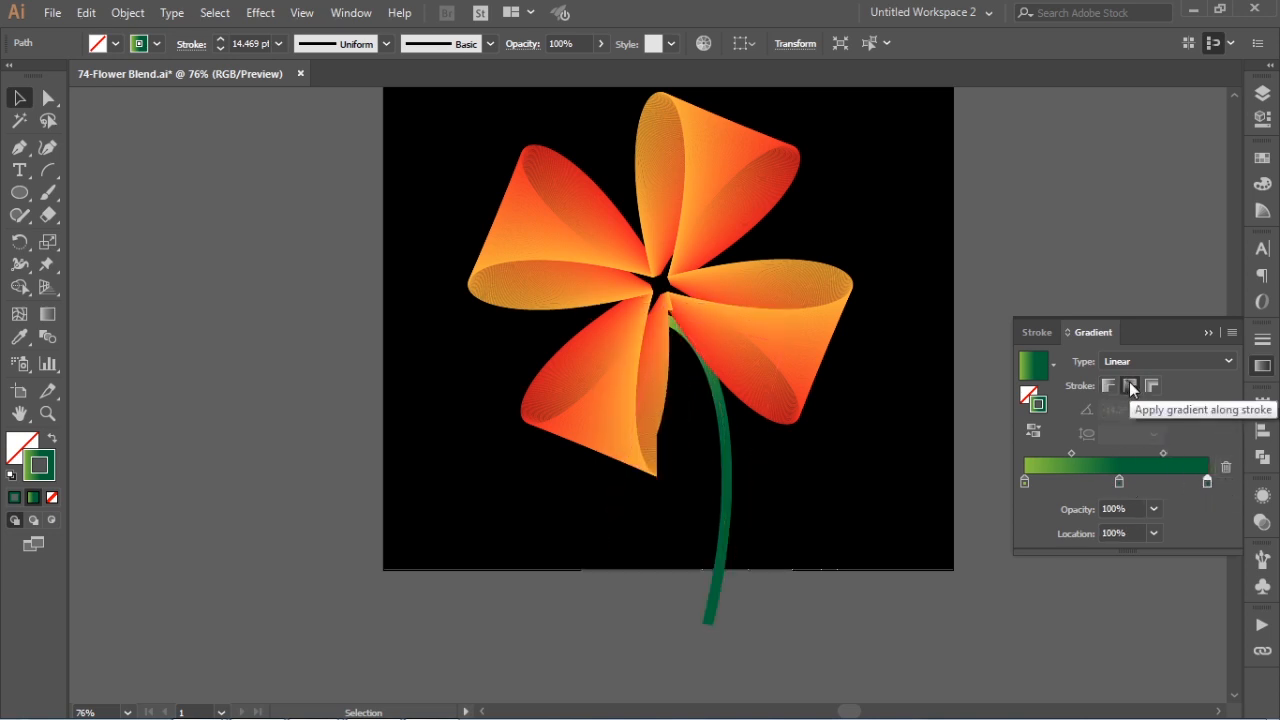
pyautogui.click(1153, 387)
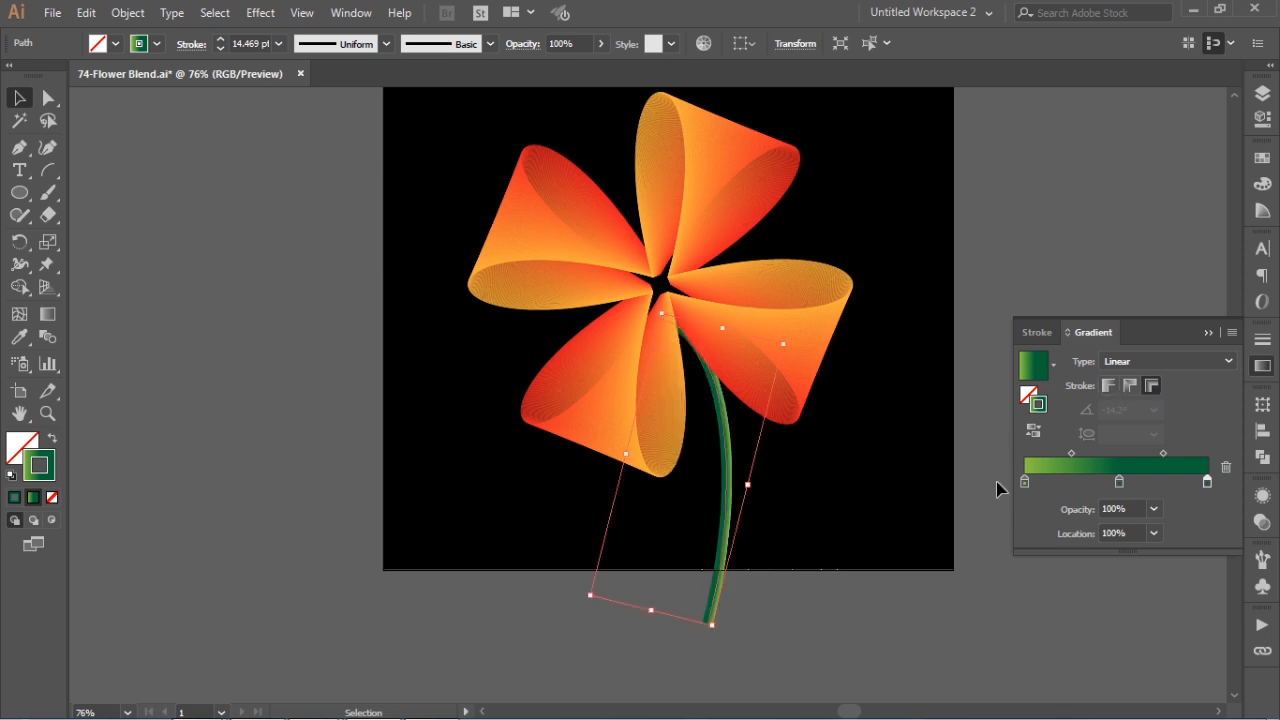
pyautogui.click(886, 497)
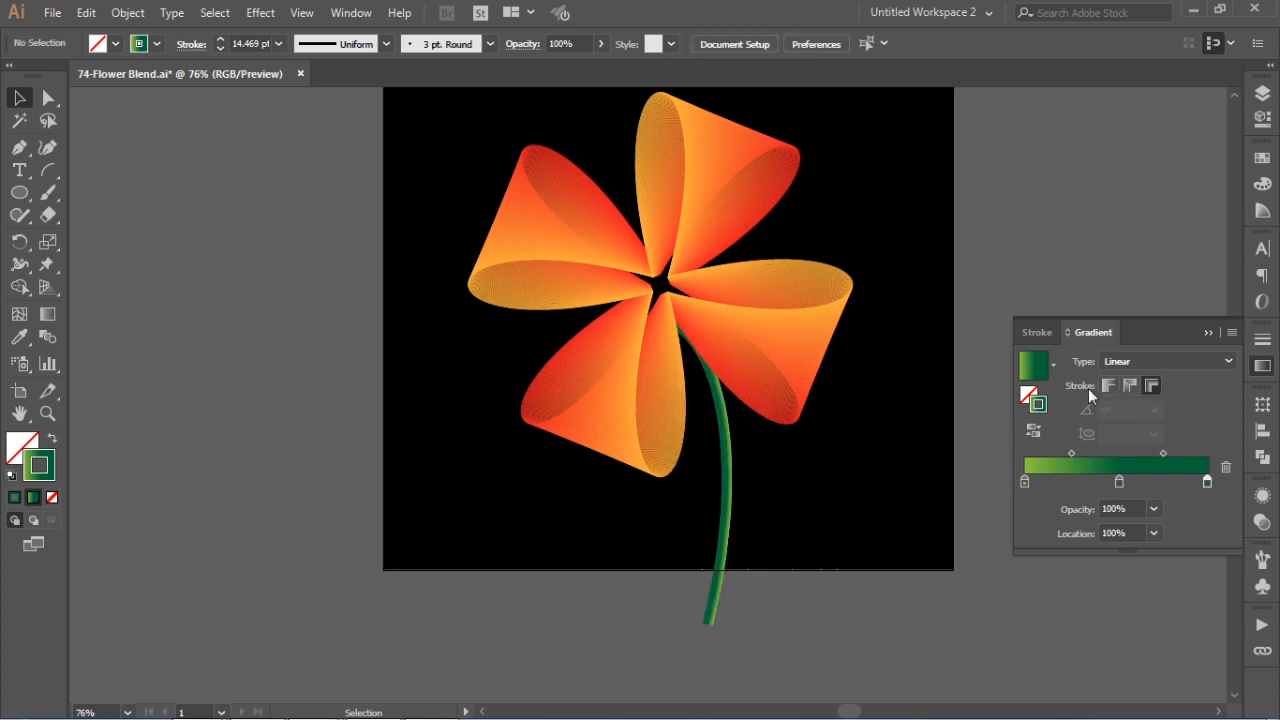
pyautogui.click(1211, 332)
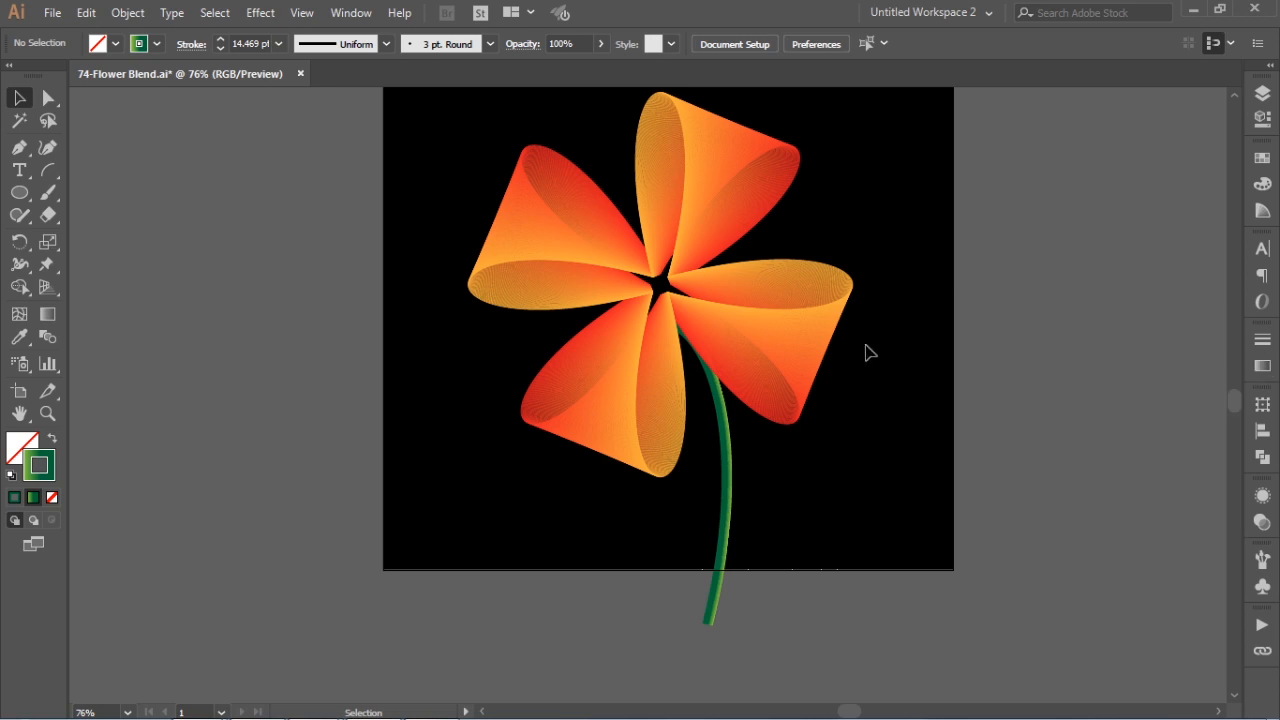
pyautogui.hotkey('ctrl', '0')
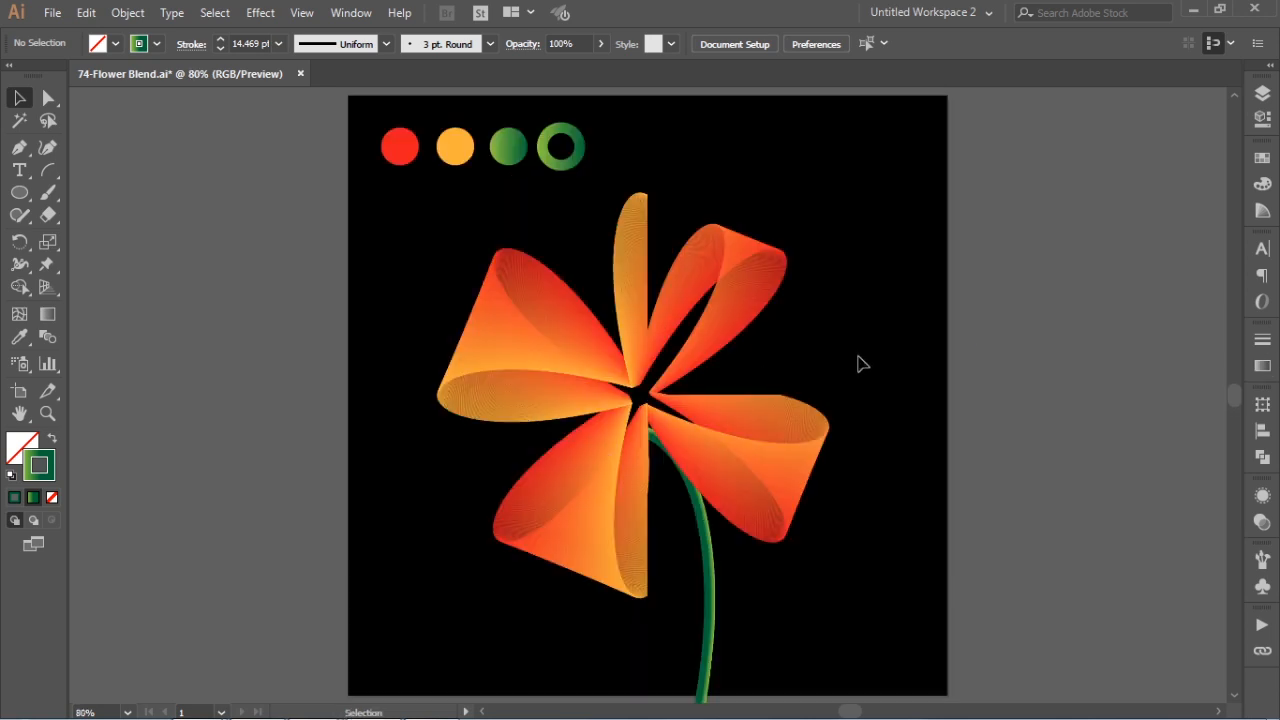